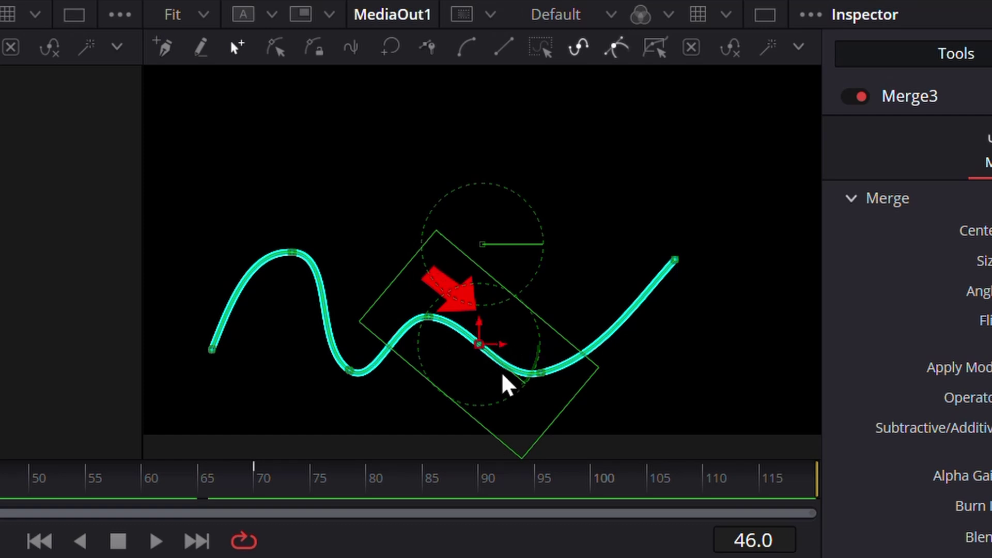
# Step: Insert a Transform node between MediaIn1 and Merge3 and show its output in the first viewer
pyautogui.moveTo(157, 295); pyautogui.dragTo(236, 293)
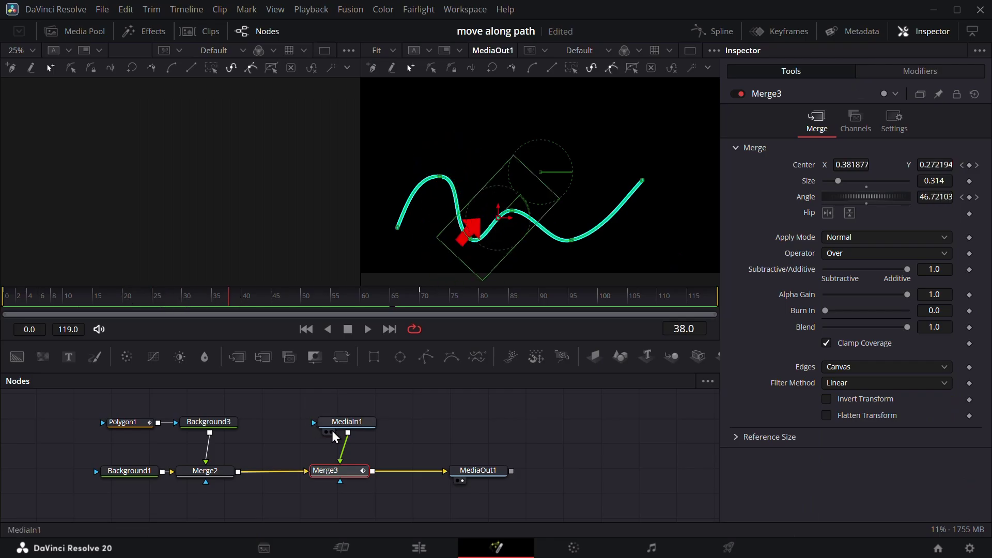
pyautogui.moveTo(333, 436); pyautogui.dragTo(171, 212)
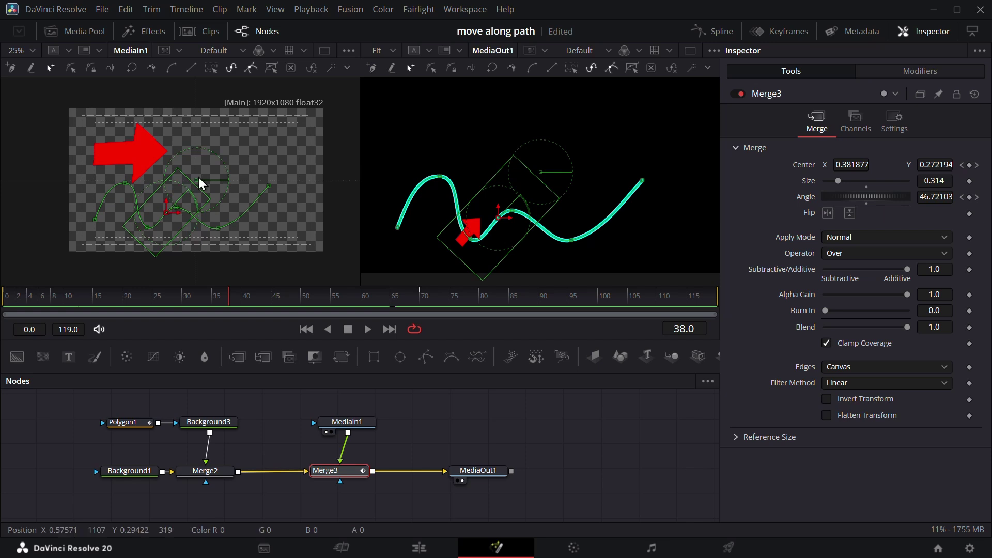
pyautogui.click(445, 442)
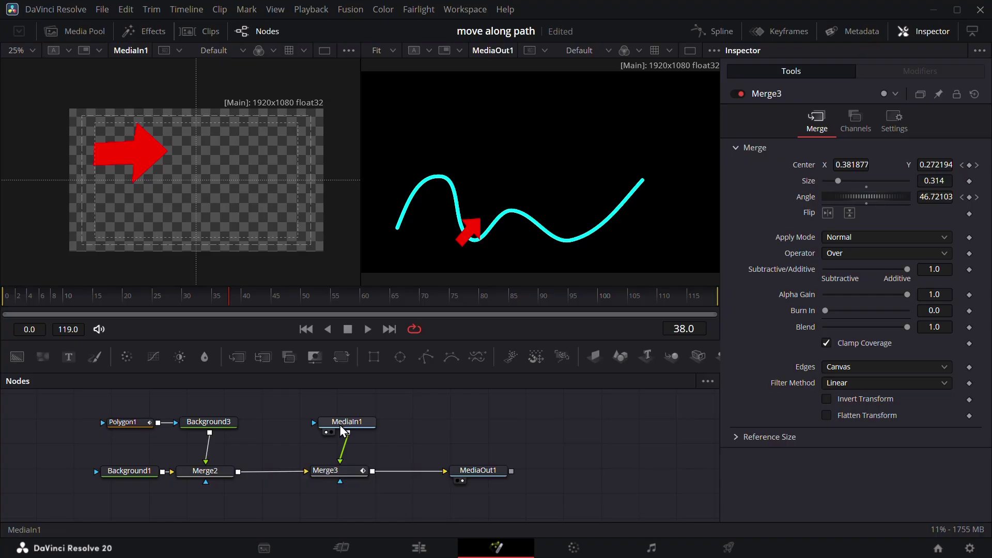
pyautogui.click(327, 410)
pyautogui.click(342, 357)
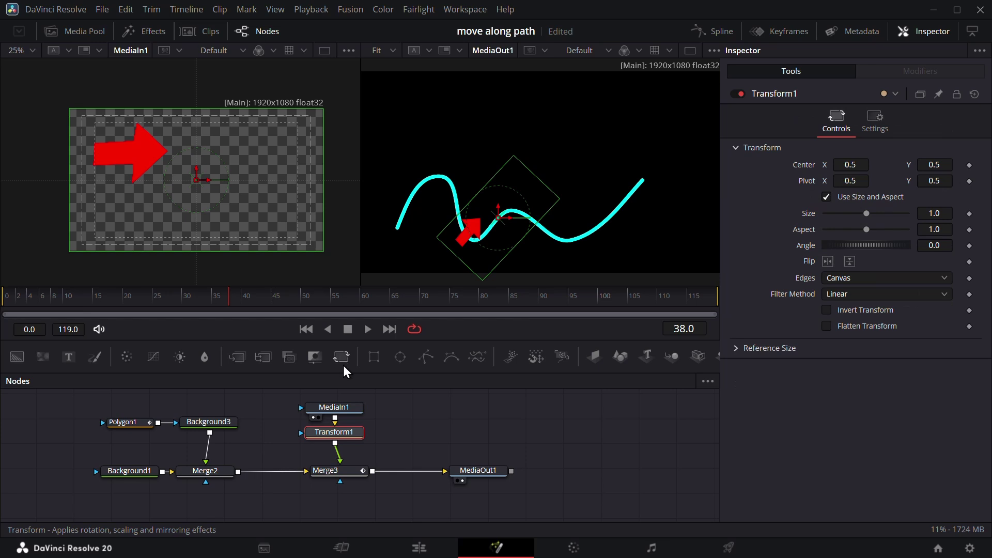
pyautogui.press('1')
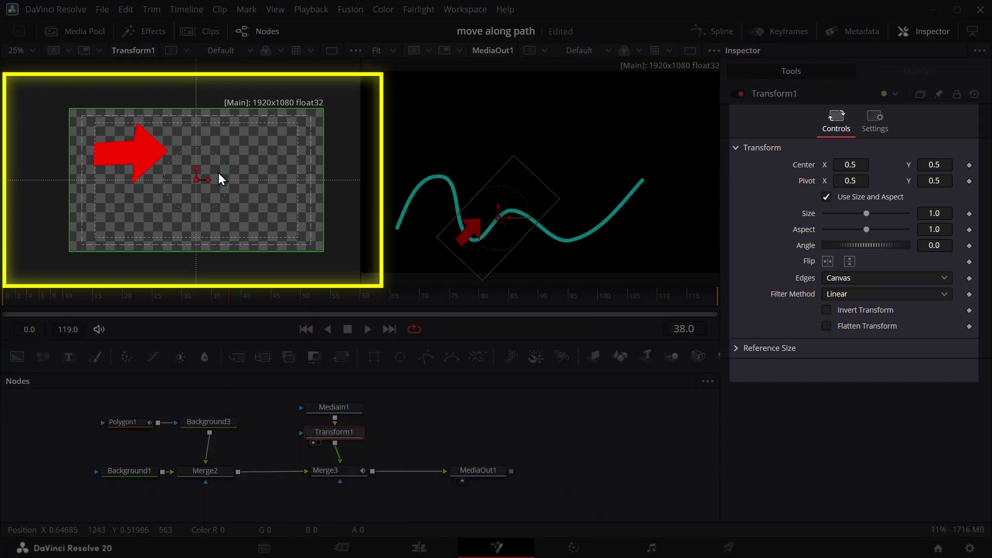
# Step: Set Transform1's Center to X 0.617, Y 0.297 and scrub the animation to check the arrow on the path
pyautogui.moveTo(853, 164)
pyautogui.mouseDown()
pyautogui.moveTo(924, 164)
pyautogui.moveTo(837, 164)
pyautogui.mouseUp()
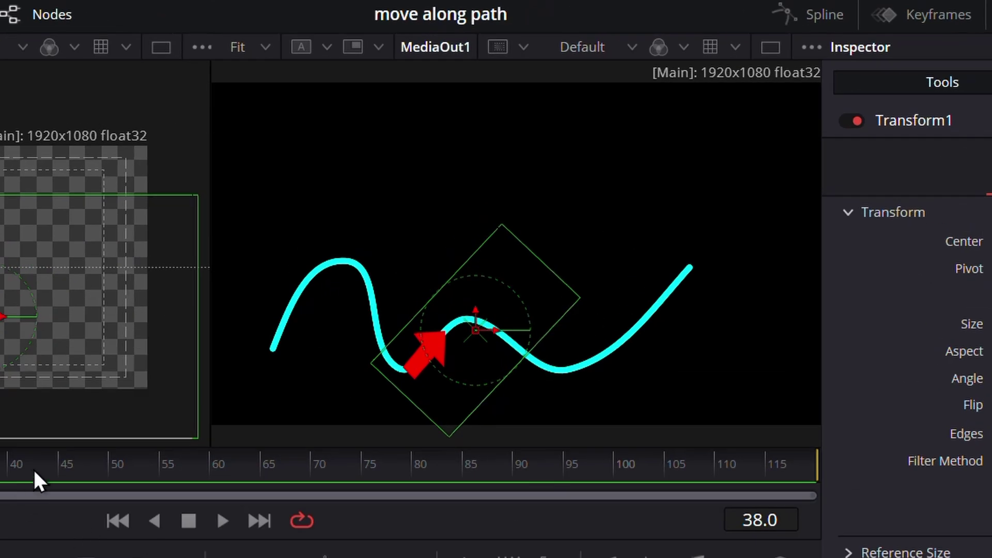
pyautogui.moveTo(33, 468); pyautogui.dragTo(0, 483)
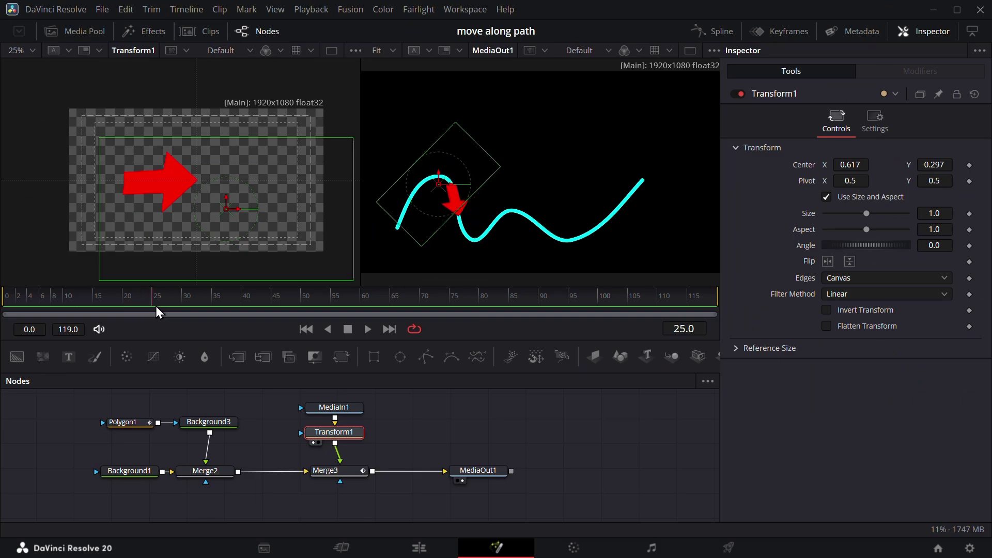
pyautogui.moveTo(157, 309); pyautogui.dragTo(319, 309)
# Step: Shift the arrow further to the right horizontally with Transform1 and scrub to check how it follows the curve
pyautogui.moveTo(227, 209); pyautogui.dragTo(262, 209)
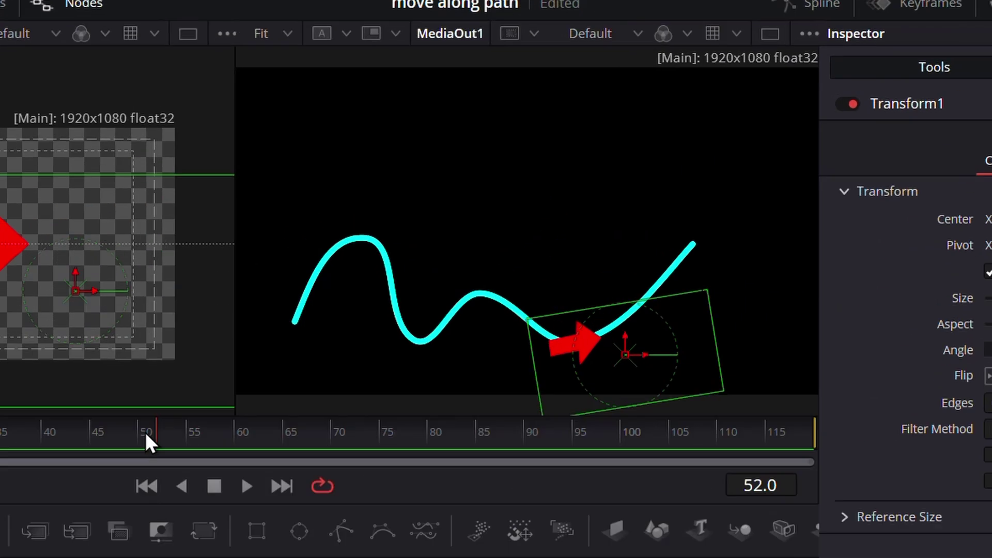
pyautogui.moveTo(308, 297); pyautogui.dragTo(33, 297)
pyautogui.moveTo(0, 449); pyautogui.dragTo(140, 445)
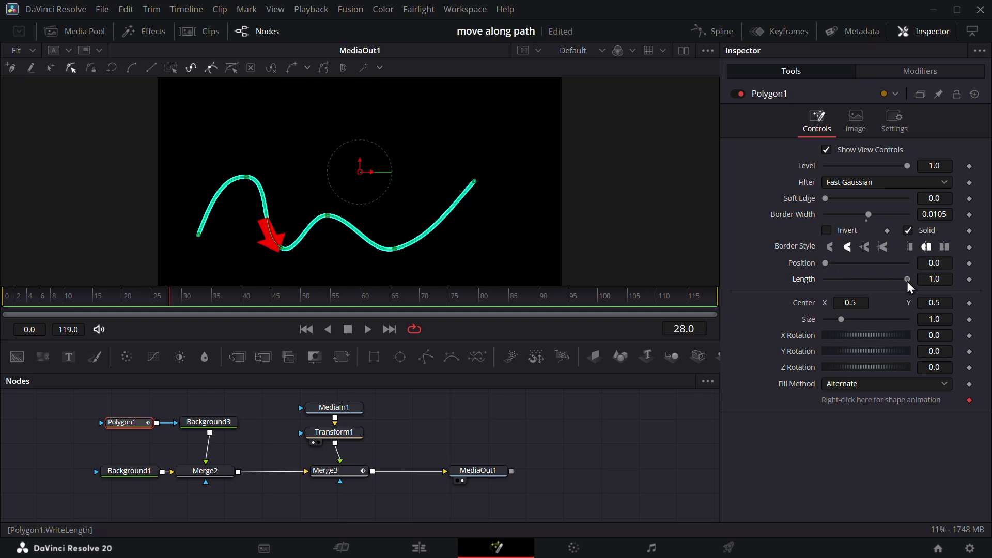
# Step: Connect Polygon1's Length to Path1's Displacement and scrub to check that the stroke draws on behind the arrow
pyautogui.moveTo(907, 280)
pyautogui.mouseDown()
pyautogui.moveTo(832, 270)
pyautogui.moveTo(894, 262)
pyautogui.moveTo(824, 259)
pyautogui.moveTo(884, 246)
pyautogui.moveTo(799, 246)
pyautogui.mouseUp()
pyautogui.doubleClick(801, 280)
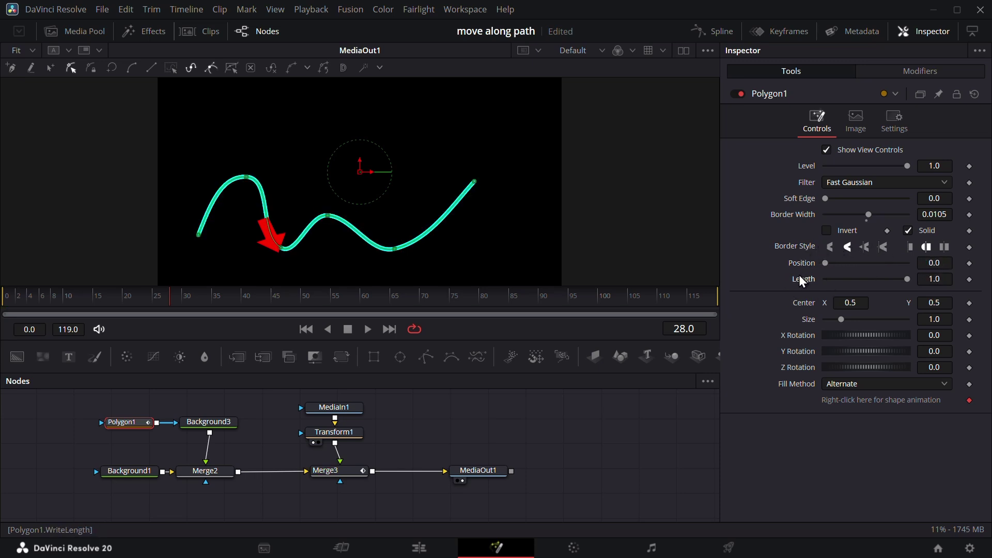
pyautogui.rightClick(796, 276)
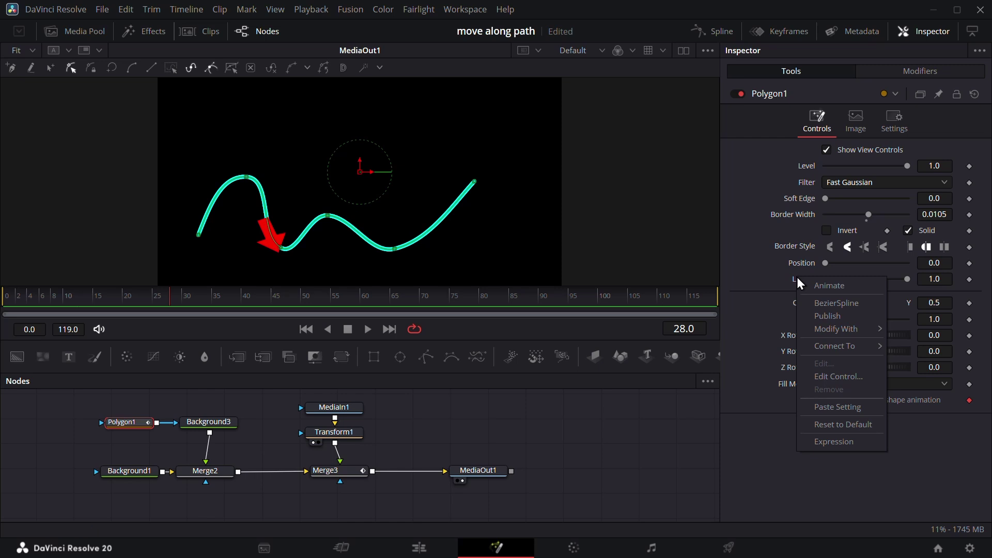
pyautogui.moveTo(842, 347)
pyautogui.moveTo(899, 352)
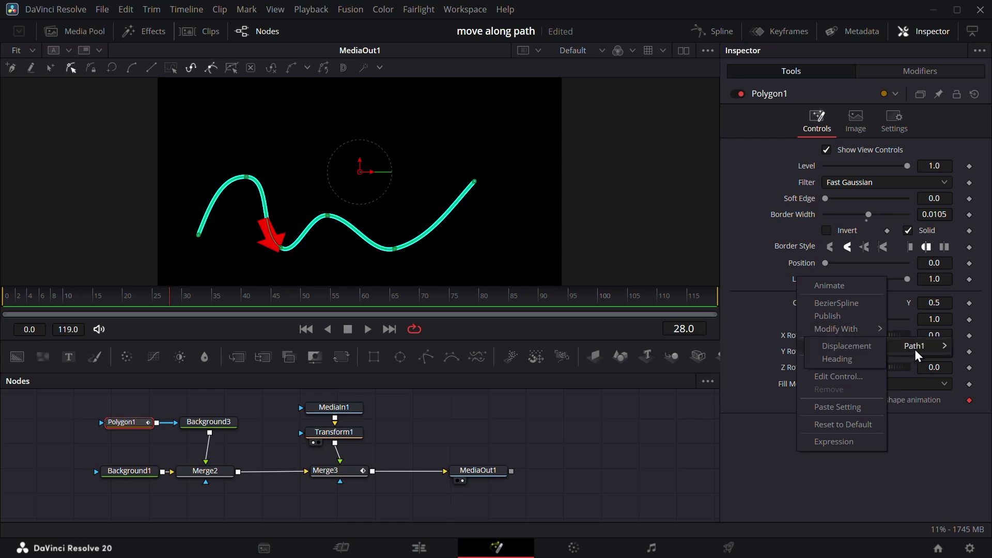
pyautogui.click(851, 346)
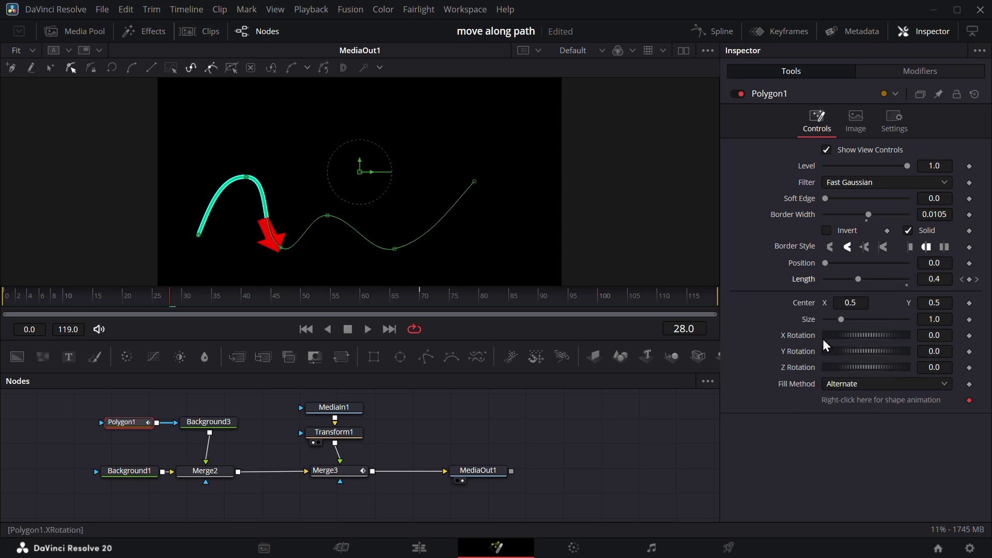
pyautogui.moveTo(197, 301)
pyautogui.mouseDown()
pyautogui.moveTo(55, 296)
pyautogui.moveTo(274, 302)
pyautogui.moveTo(223, 296)
pyautogui.moveTo(249, 290)
pyautogui.moveTo(144, 296)
pyautogui.moveTo(265, 296)
pyautogui.mouseUp()
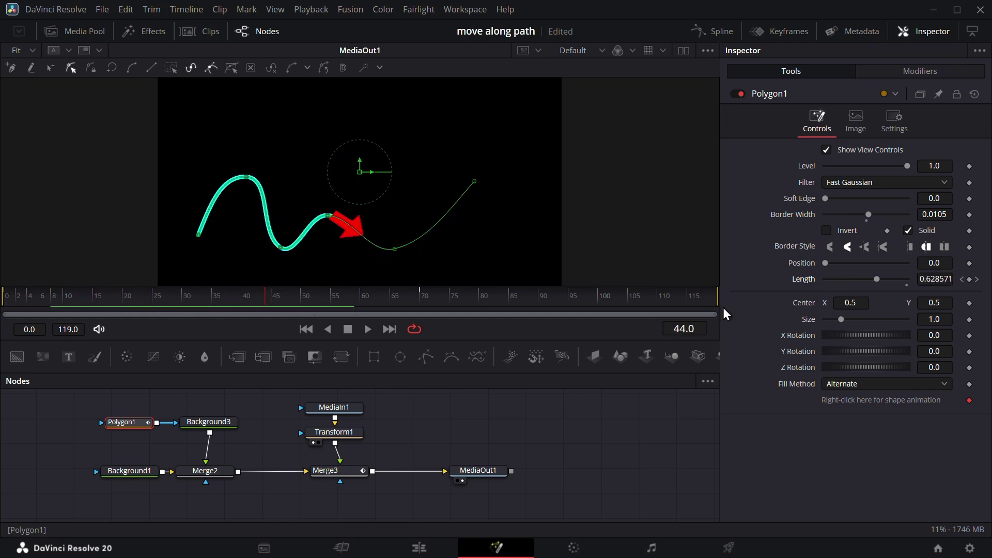
# Step: Reset Polygon1's Length, connect its Position to Path1's Displacement, and scrub to check the stroke's motion
pyautogui.doubleClick(798, 277)
pyautogui.rightClick(799, 264)
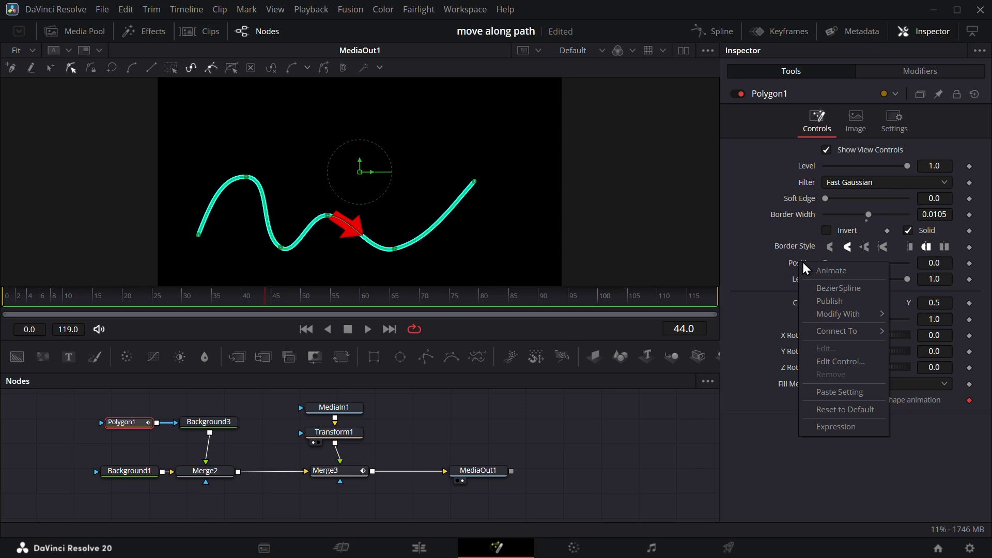
pyautogui.moveTo(850, 330)
pyautogui.moveTo(916, 336)
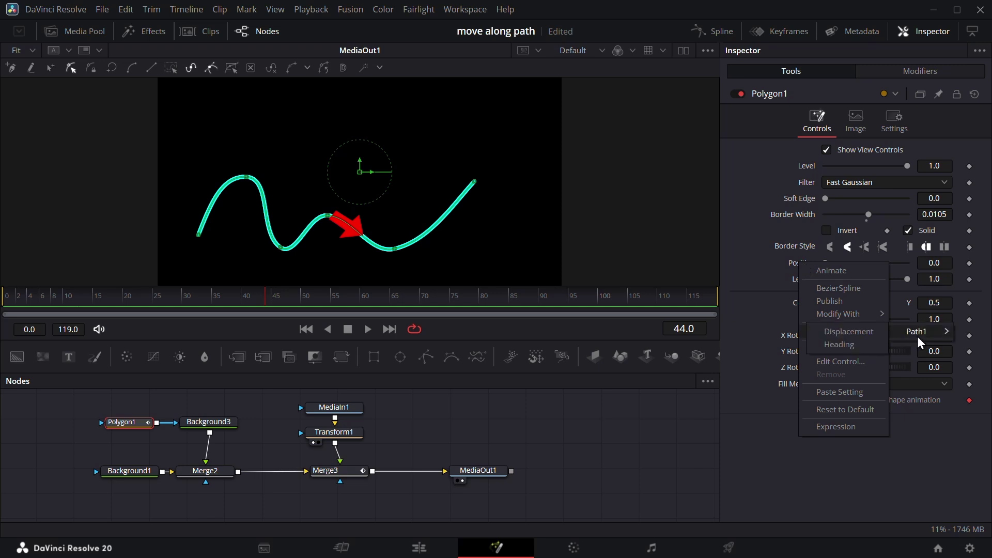
pyautogui.click(850, 331)
pyautogui.moveTo(363, 299); pyautogui.dragTo(239, 299)
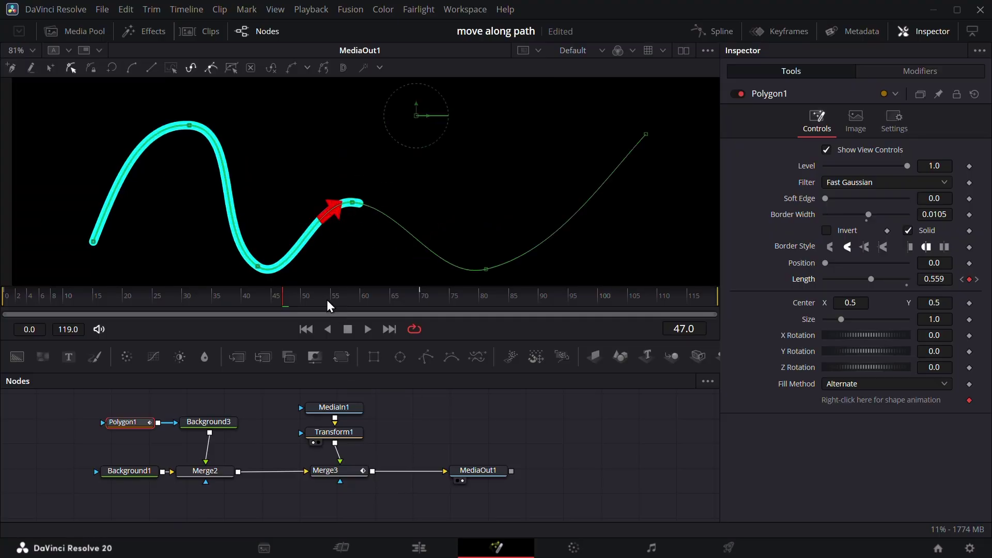
# Step: Scrub through the animation to examine how the stroke's end lines up with the moving arrow
pyautogui.moveTo(326, 300); pyautogui.dragTo(151, 310)
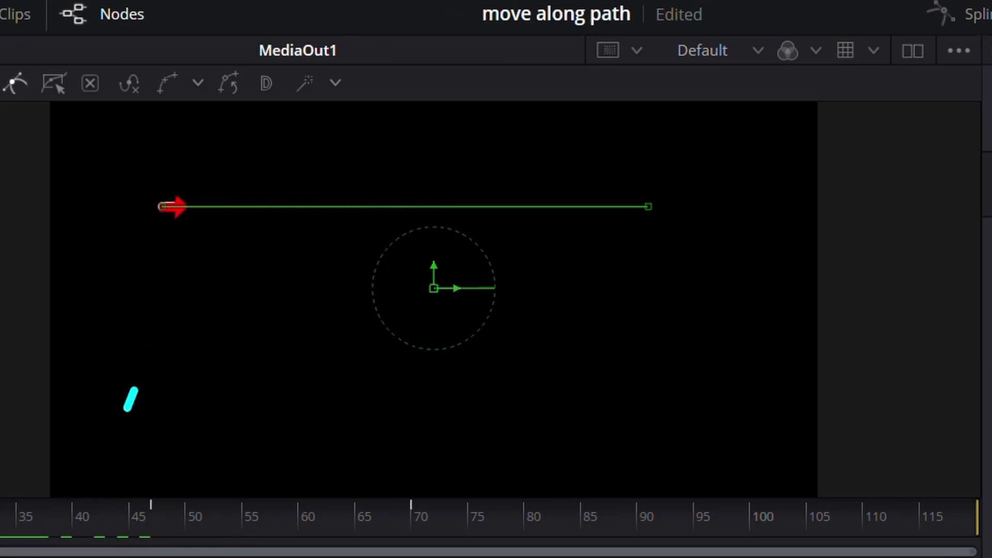
pyautogui.moveTo(0, 522); pyautogui.dragTo(0, 519)
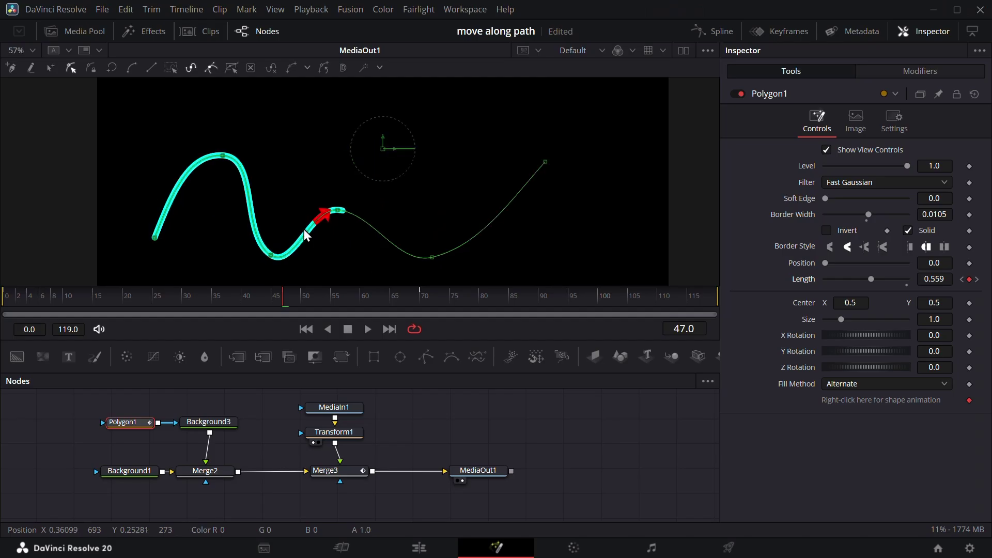
pyautogui.click(308, 294)
pyautogui.moveTo(308, 296); pyautogui.dragTo(170, 296)
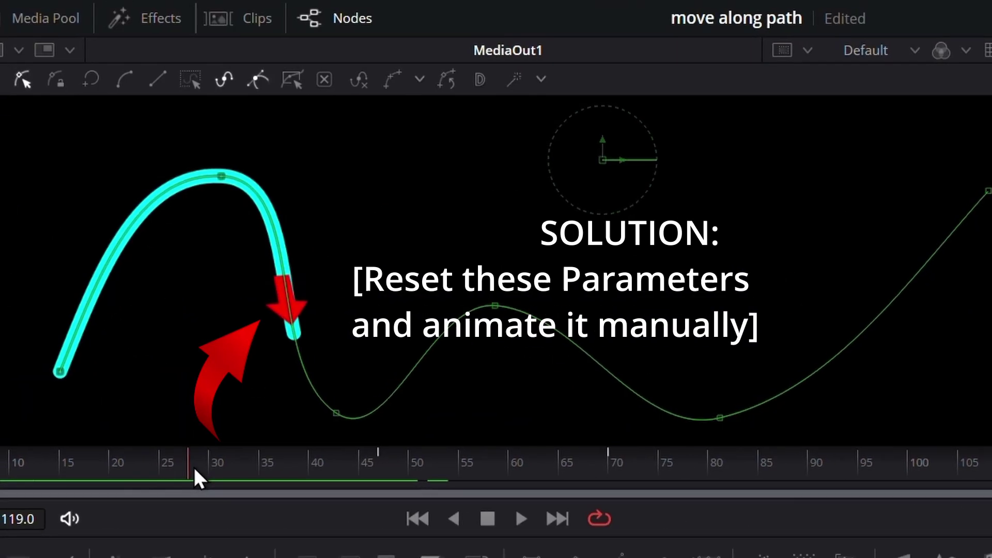
pyautogui.moveTo(194, 467); pyautogui.dragTo(203, 465)
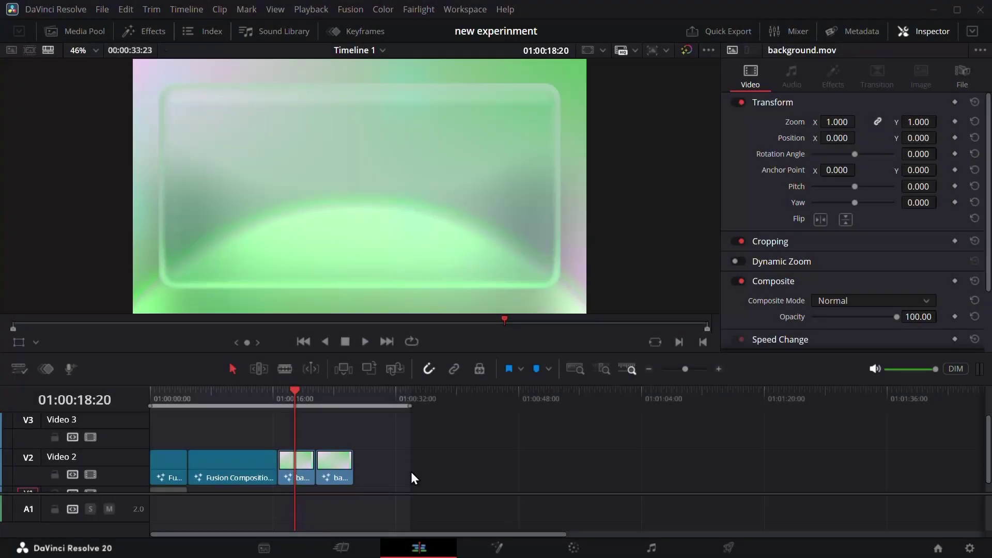
# Step: Add an Adjustment Clip on Video 3 and extend it to cover both background clips
pyautogui.moveTo(299, 394)
pyautogui.mouseDown()
pyautogui.moveTo(284, 401)
pyautogui.moveTo(293, 395)
pyautogui.mouseUp()
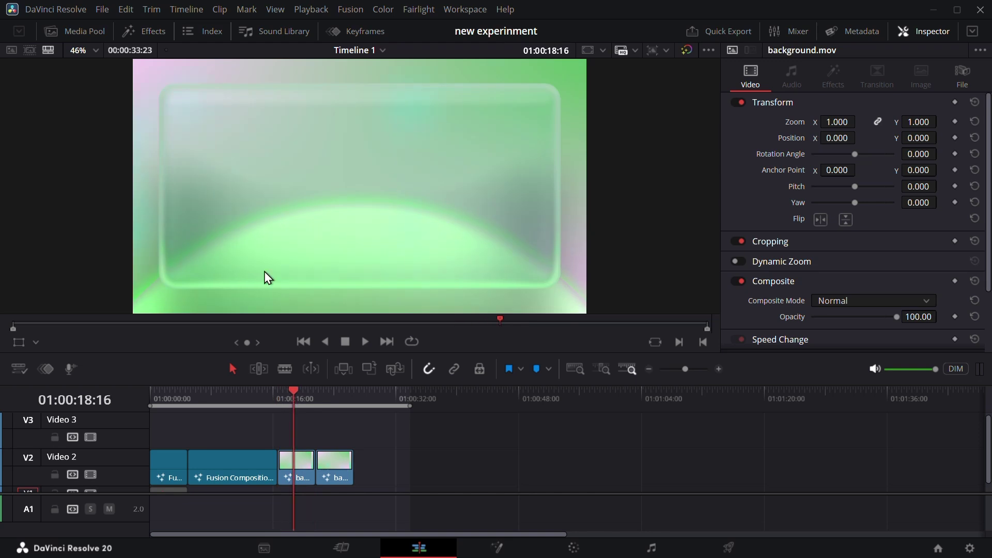
pyautogui.click(147, 29)
pyautogui.click(129, 70)
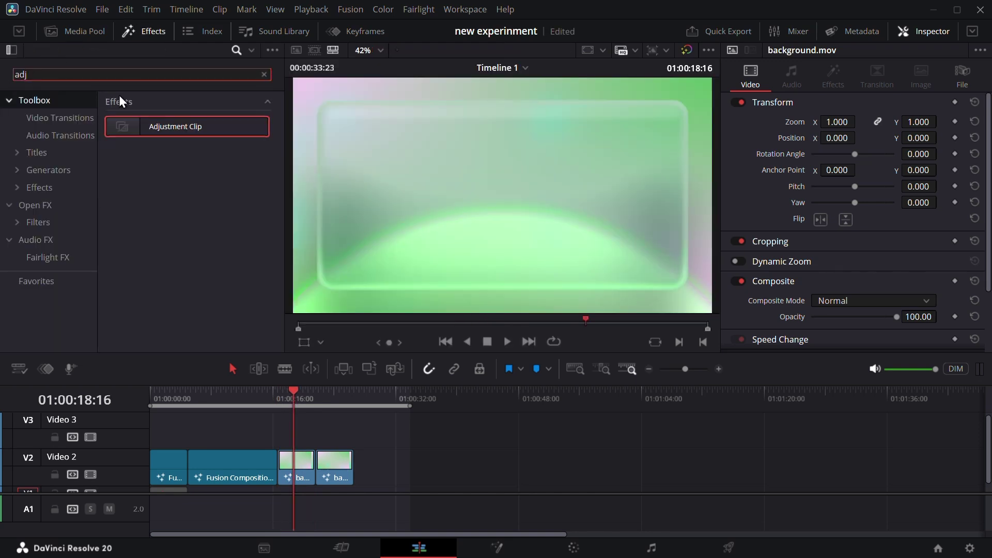
pyautogui.moveTo(129, 126); pyautogui.dragTo(294, 437)
pyautogui.click(136, 31)
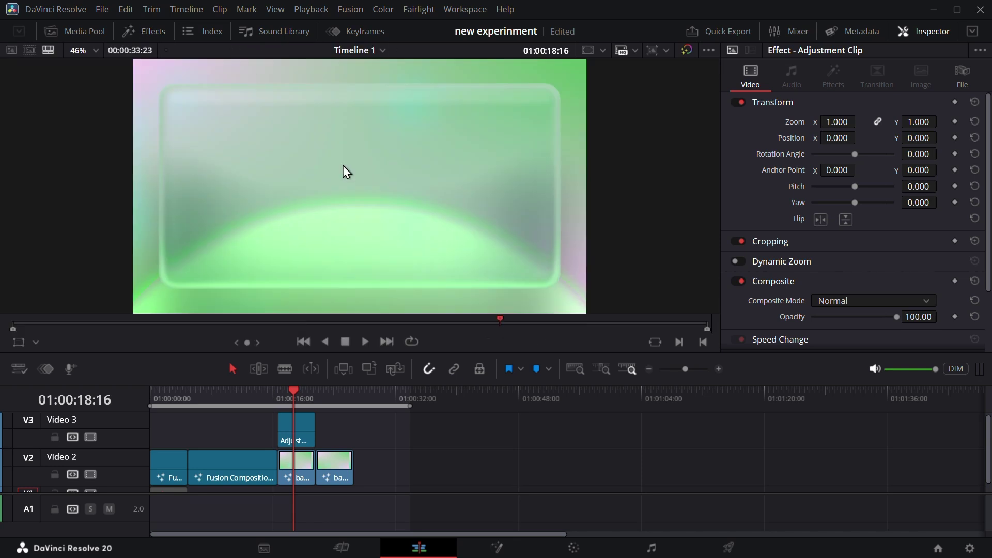
pyautogui.moveTo(308, 427); pyautogui.dragTo(352, 427)
pyautogui.click(315, 432)
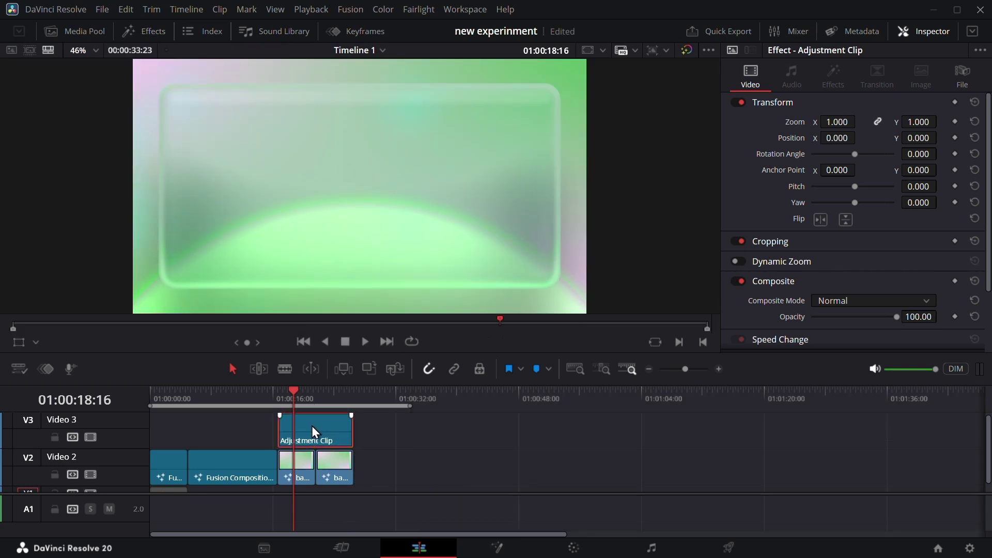
# Step: Open the Adjustment Clip in Fusion and space MediaIn1 and MediaOut1 apart in the node graph
pyautogui.click(505, 554)
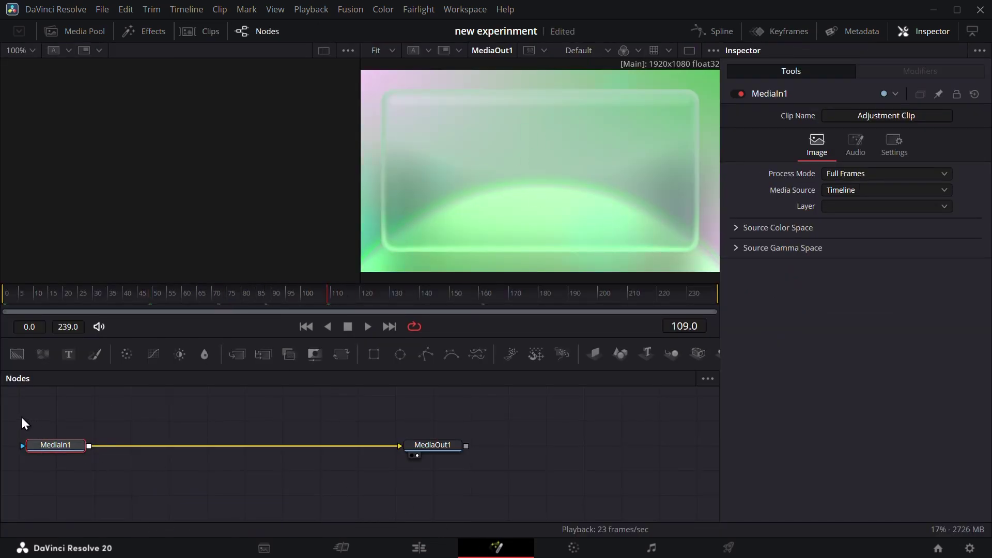
pyautogui.moveTo(22, 419); pyautogui.dragTo(600, 464)
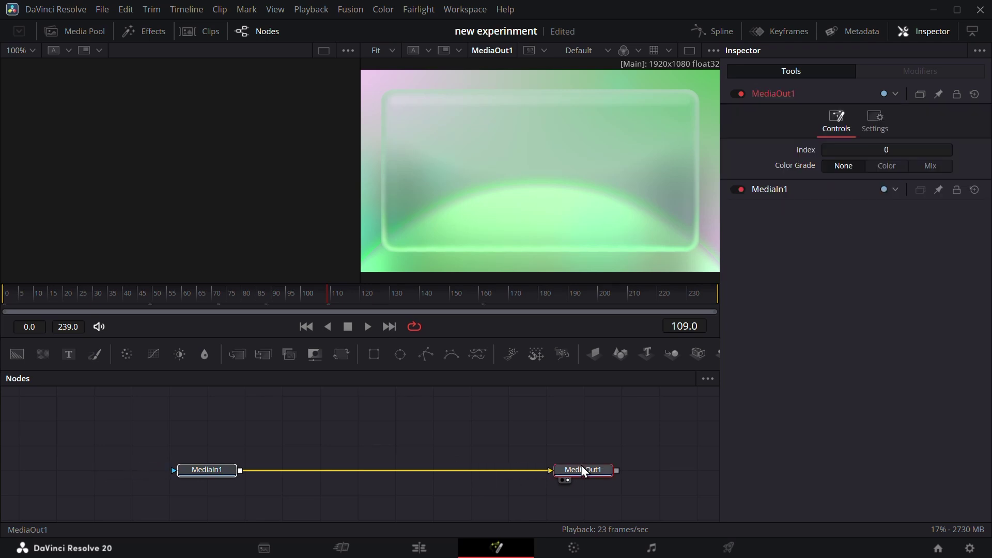
pyautogui.click(273, 426)
# Step: Add a Background node masked by a Polygon node and merge it over MediaIn1
pyautogui.moveTo(18, 353); pyautogui.dragTo(281, 421)
pyautogui.moveTo(417, 355); pyautogui.dragTo(178, 415)
pyautogui.moveTo(196, 421); pyautogui.dragTo(268, 426)
pyautogui.moveTo(164, 418); pyautogui.dragTo(198, 419)
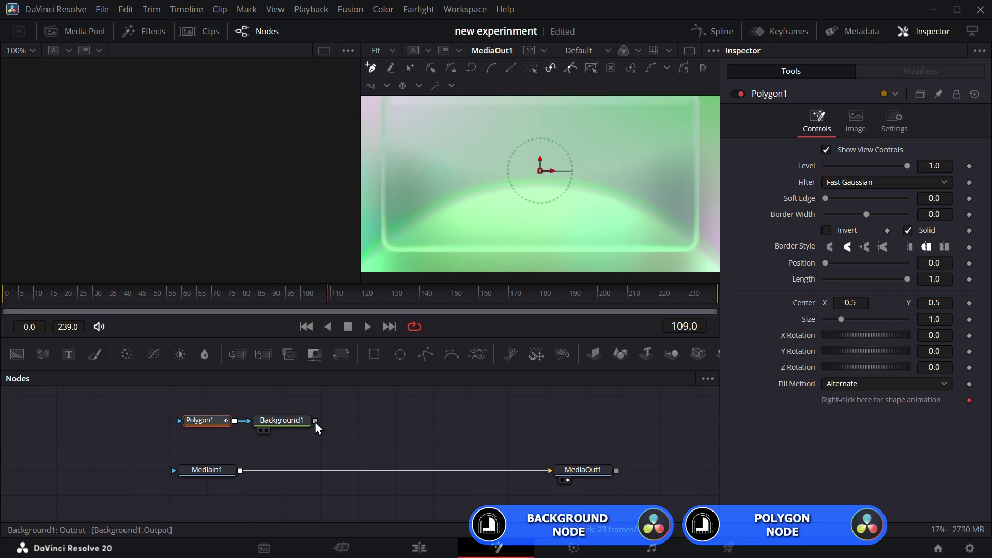
pyautogui.moveTo(314, 421); pyautogui.dragTo(240, 471)
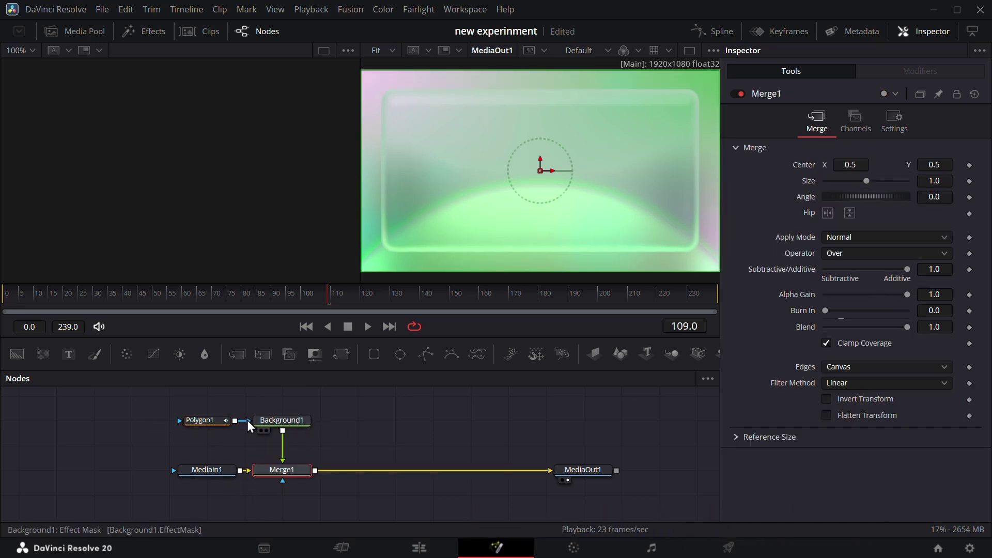
# Step: Draw a nearly horizontal line with Polygon1 across the lower part of the frame and set its Border Width to 0.0158
pyautogui.click(207, 420)
pyautogui.click(396, 210)
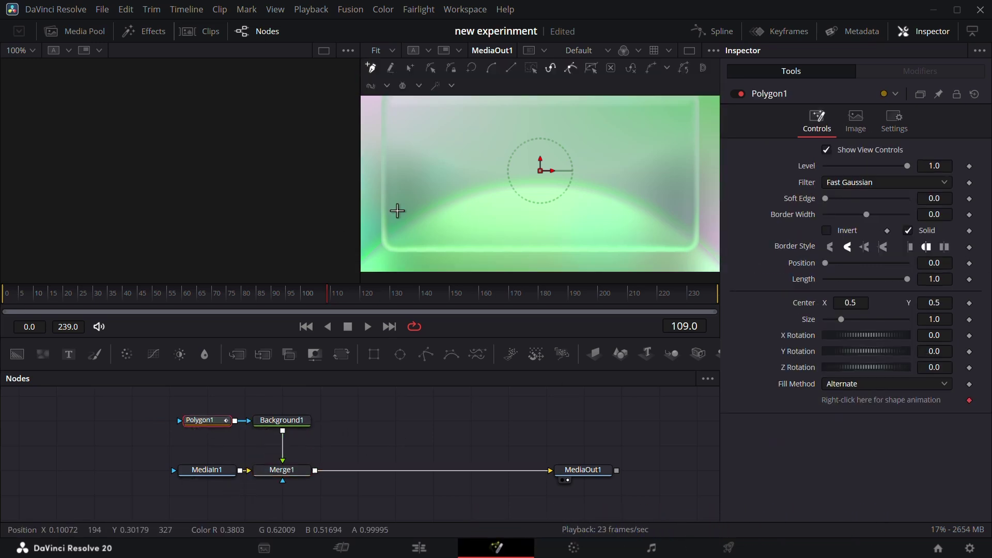
pyautogui.click(629, 208)
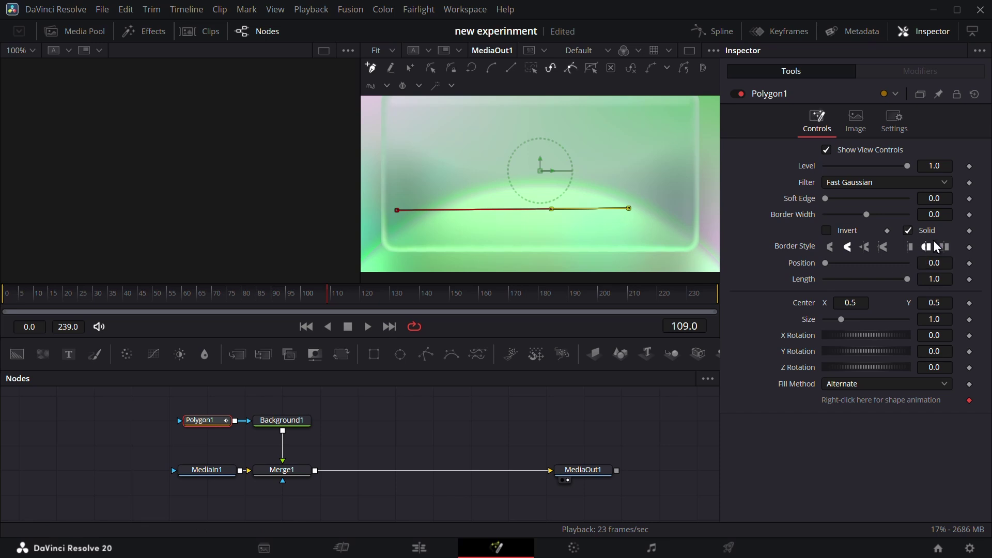
pyautogui.moveTo(866, 215); pyautogui.dragTo(869, 215)
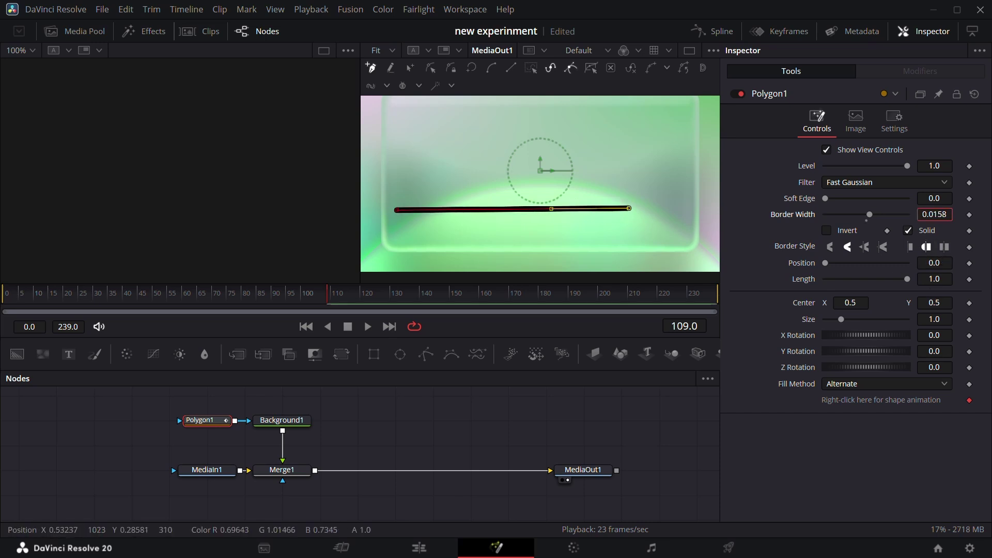
# Step: Bring arrow00087183.png from the media pool into the node graph and merge it over Merge1's output
pyautogui.click(78, 31)
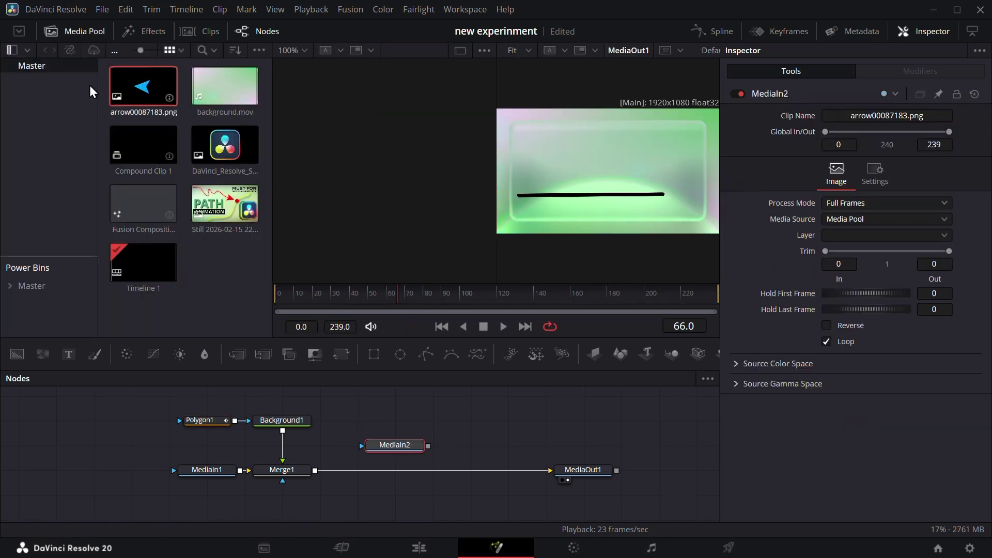
pyautogui.click(81, 31)
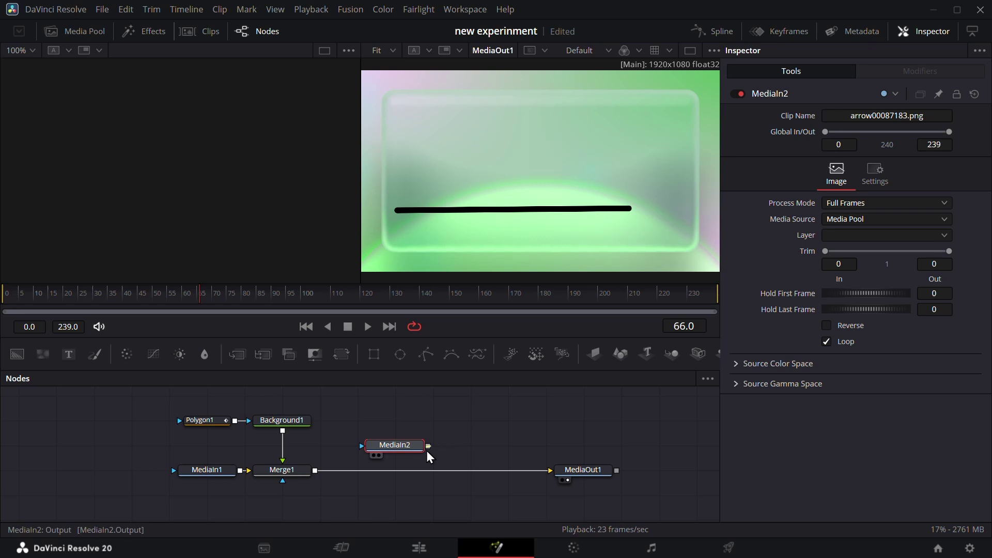
pyautogui.moveTo(426, 447); pyautogui.dragTo(314, 471)
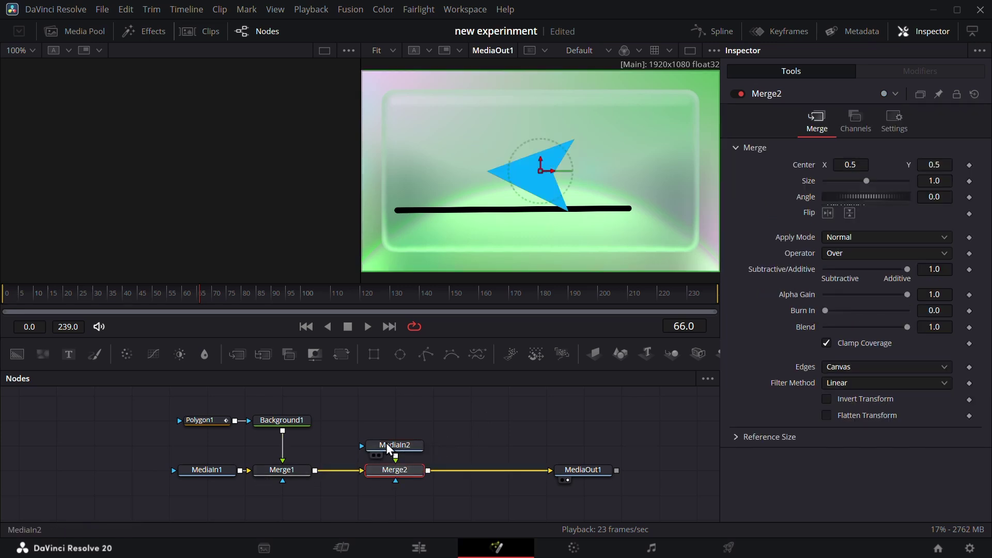
# Step: Move MediaIn2 higher above Merge2, then apply a Path modifier to Merge2's Center and connect its shape to Polygon1's polyline
pyautogui.moveTo(403, 442); pyautogui.dragTo(406, 427)
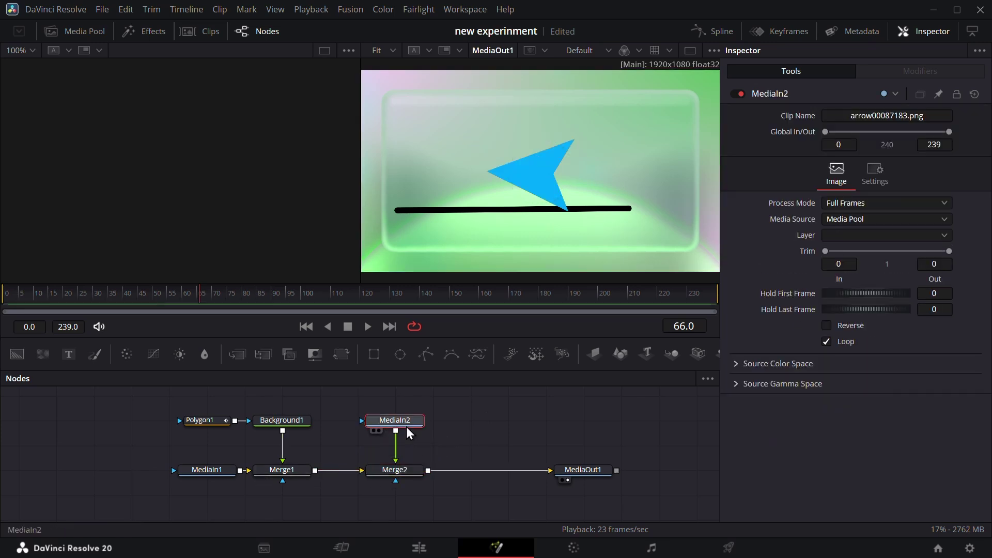
pyautogui.click(408, 470)
pyautogui.rightClick(802, 165)
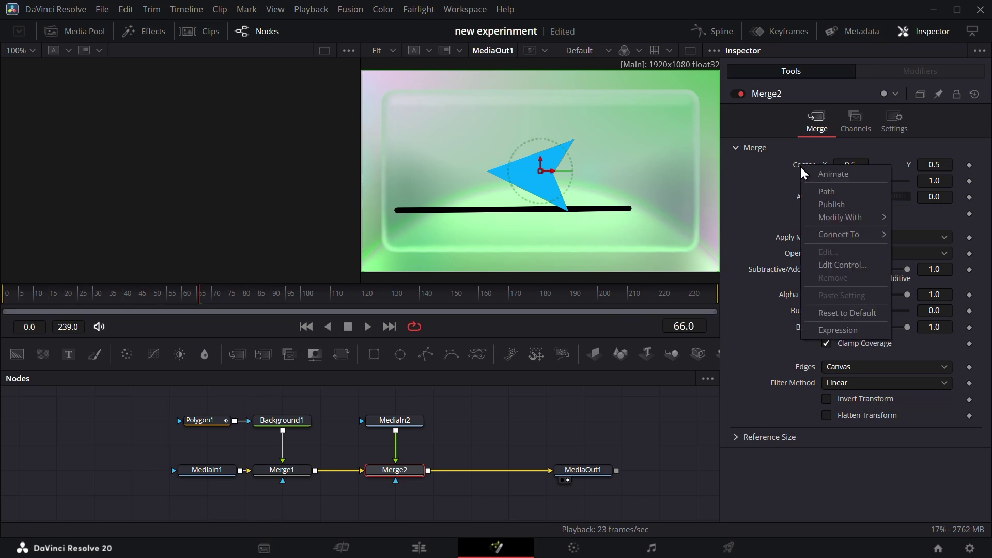
pyautogui.click(820, 194)
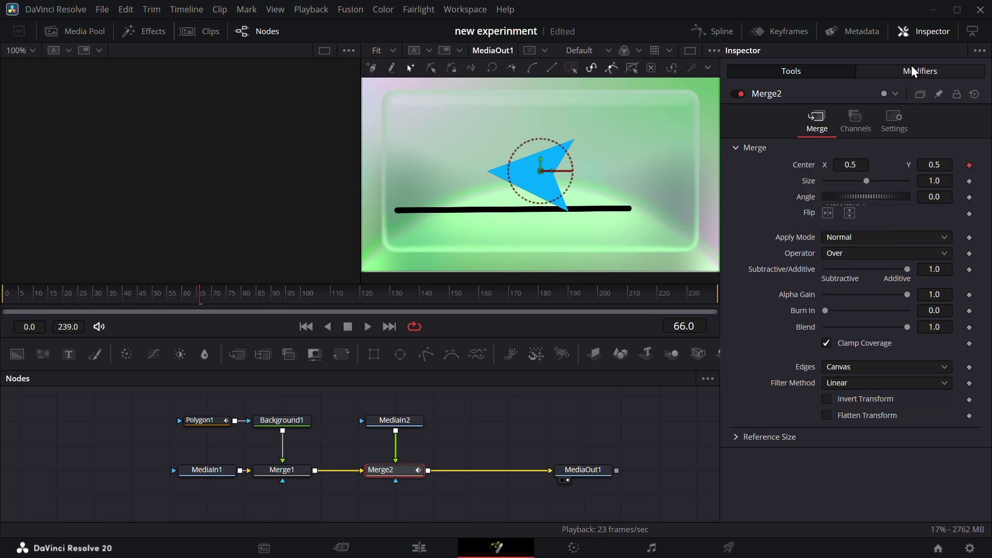
pyautogui.click(913, 72)
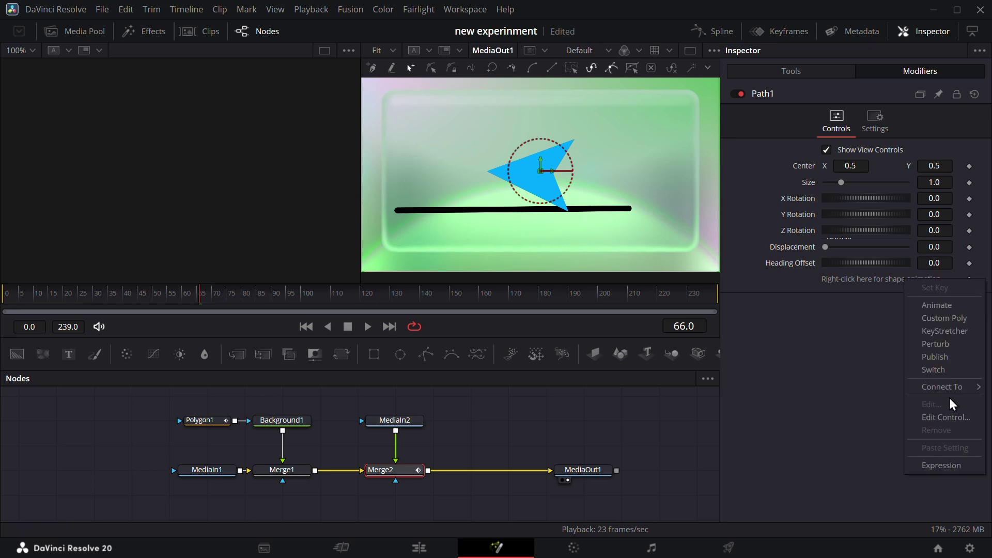
pyautogui.moveTo(942, 387)
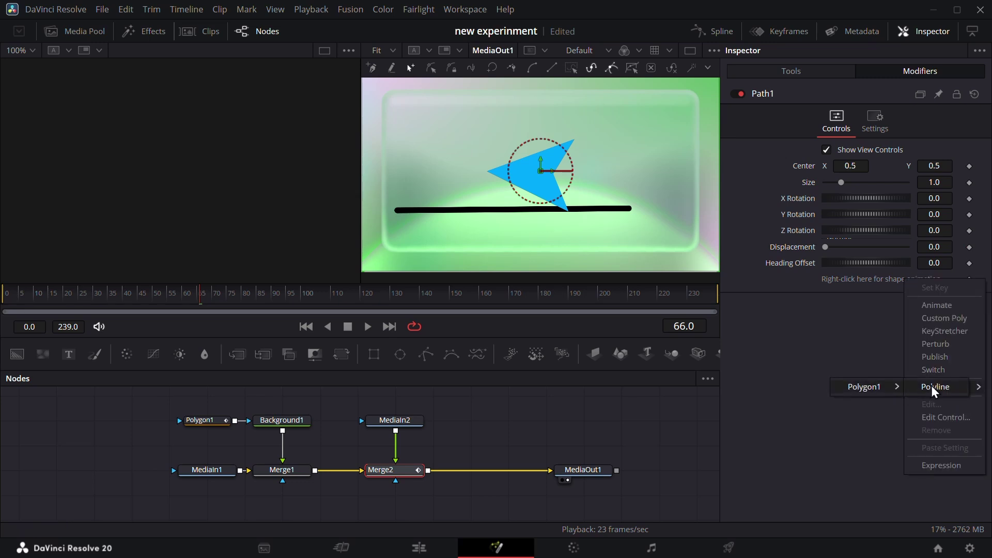
pyautogui.click(863, 387)
# Step: Advance the arrow along the line to Path1 Displacement 0.354 and set Merge2's Size to 0.42 and Angle to -176.3
pyautogui.moveTo(825, 247); pyautogui.dragTo(862, 253)
pyautogui.click(791, 71)
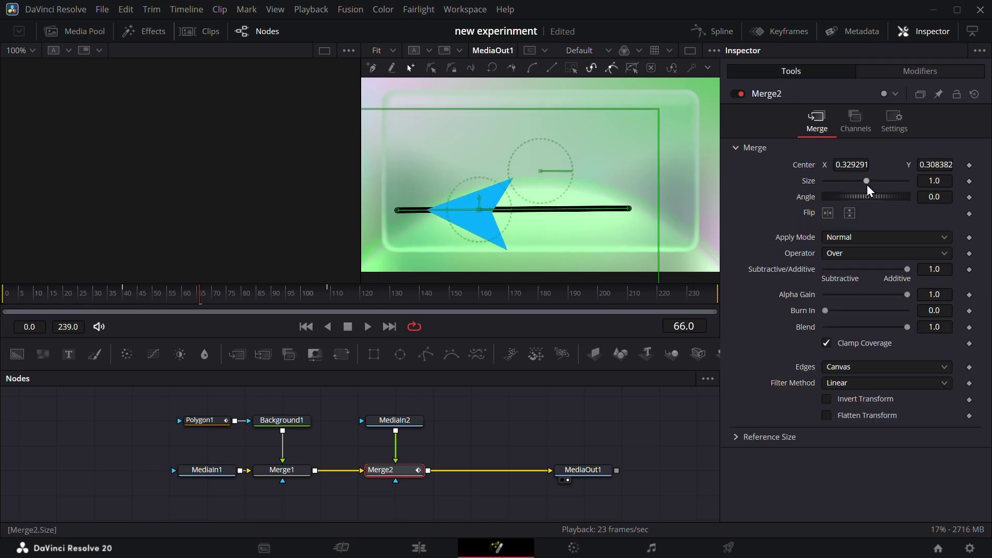
pyautogui.moveTo(866, 182); pyautogui.dragTo(850, 206)
# Step: Keyframe Path1's Displacement at 0.0 on frame 40 and 1.0 on frame 70
pyautogui.click(892, 73)
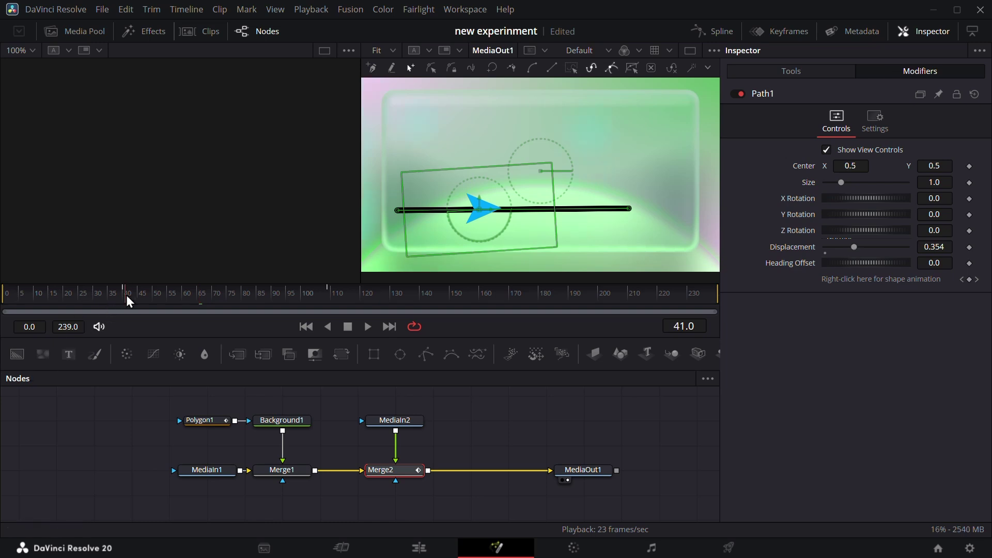
pyautogui.click(969, 247)
pyautogui.moveTo(853, 247); pyautogui.dragTo(824, 248)
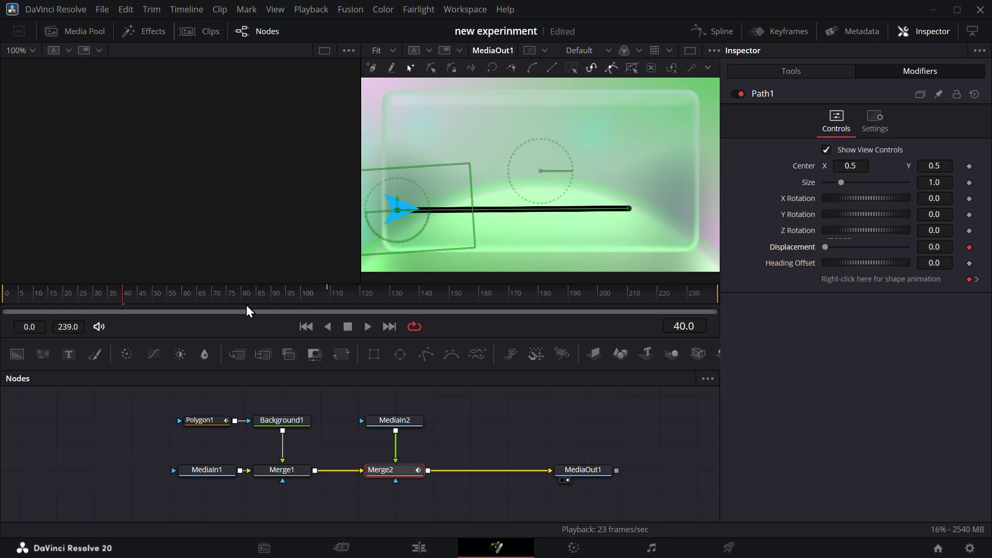
pyautogui.moveTo(187, 300); pyautogui.dragTo(212, 312)
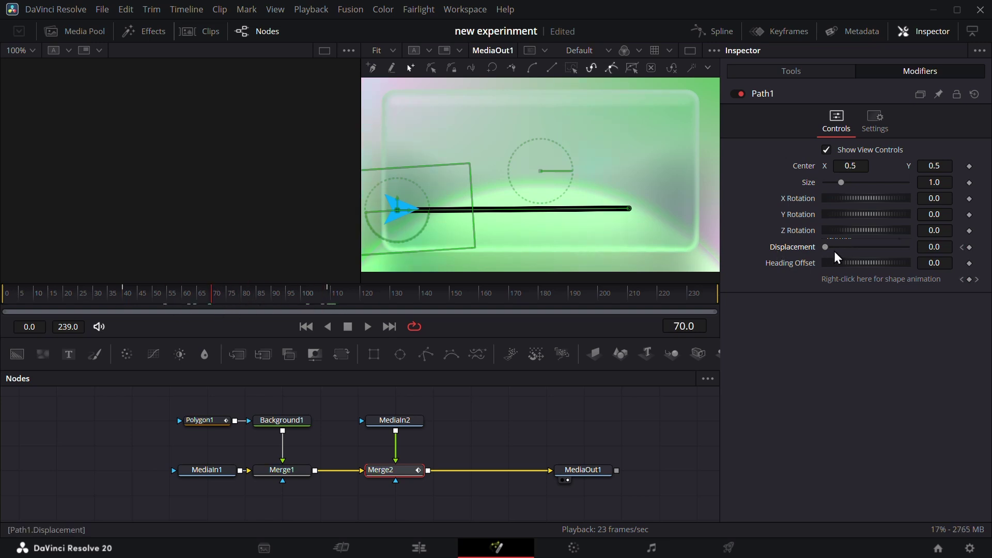
pyautogui.moveTo(836, 250); pyautogui.dragTo(911, 249)
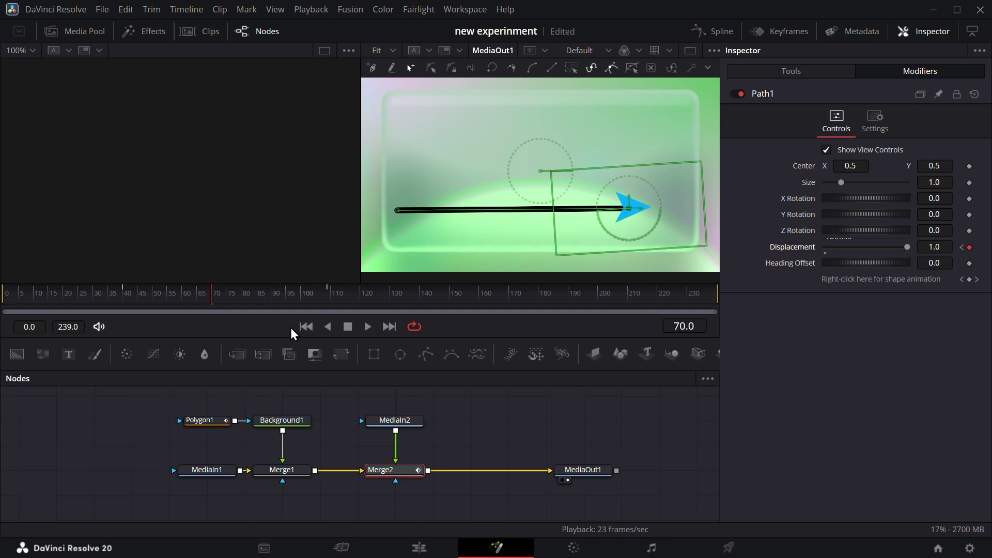
# Step: Play the arrow's movement along the line from around the first Displacement keyframe
pyautogui.click(185, 305)
pyautogui.moveTo(184, 304); pyautogui.dragTo(117, 304)
pyautogui.press('space')
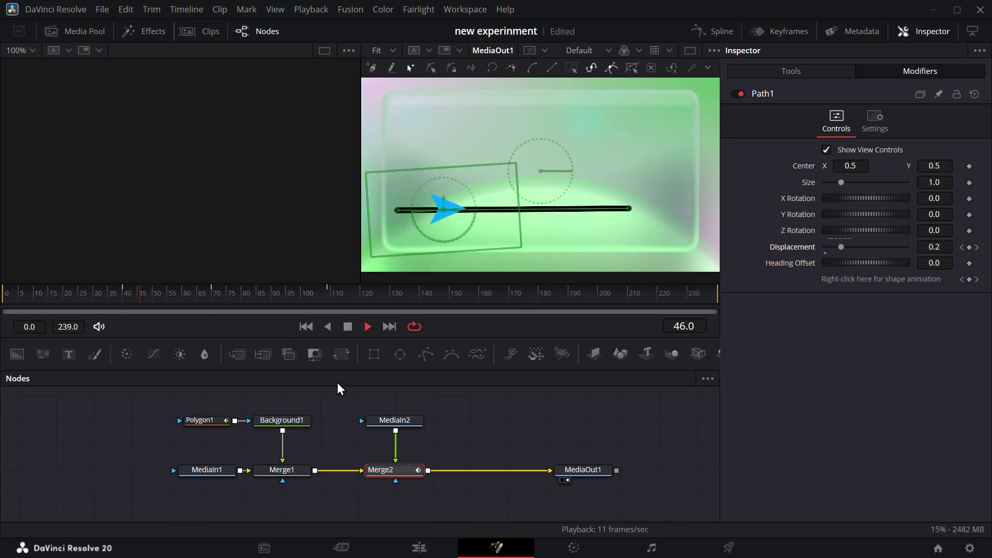
pyautogui.press('space')
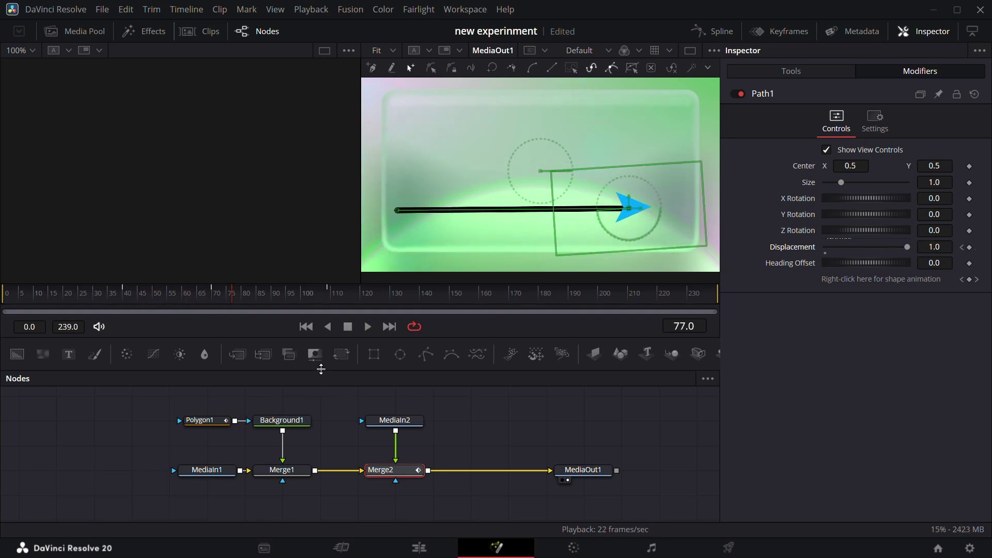
# Step: Connect Polygon1's Length to Path1's Displacement and scrub through the animation to check the line reveal
pyautogui.click(210, 423)
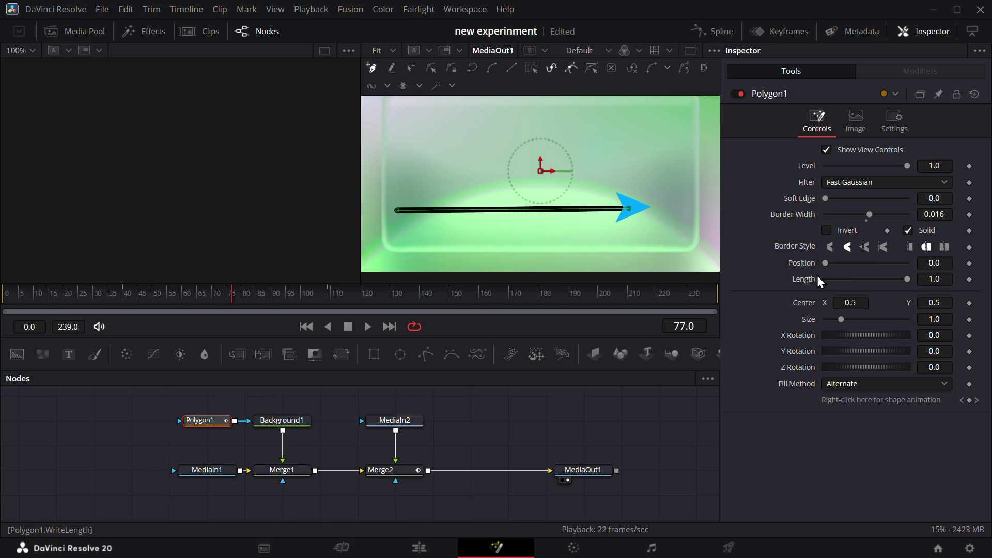
pyautogui.rightClick(804, 278)
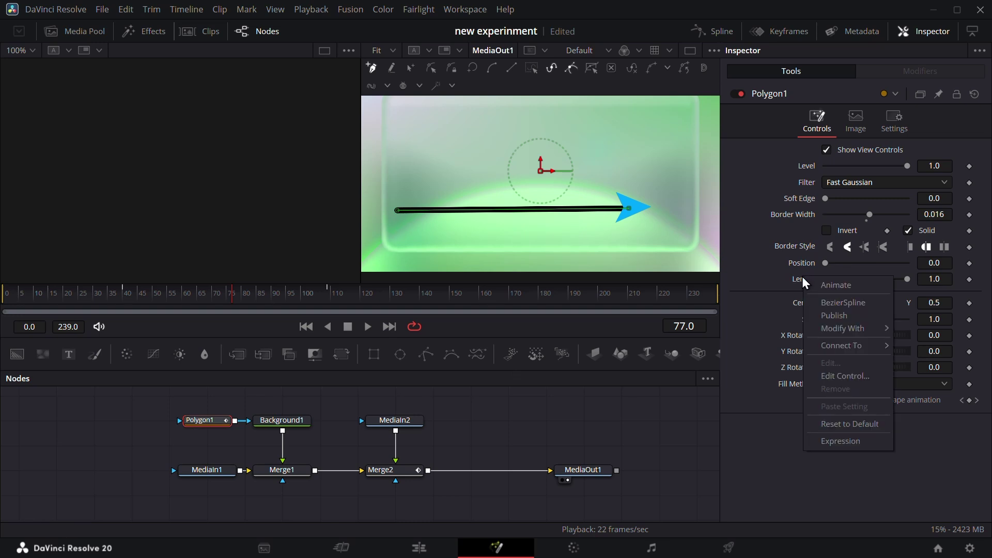
pyautogui.moveTo(862, 347)
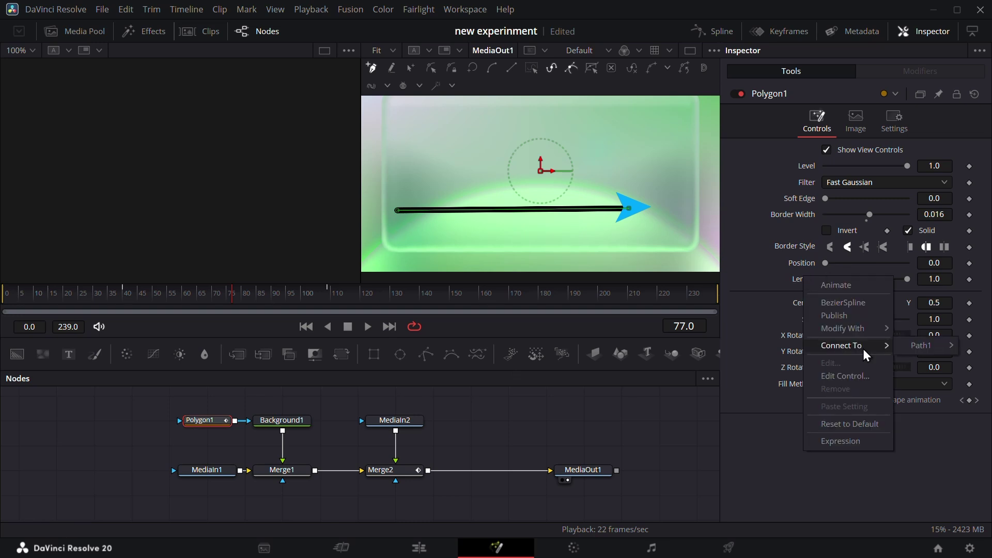
pyautogui.moveTo(937, 348)
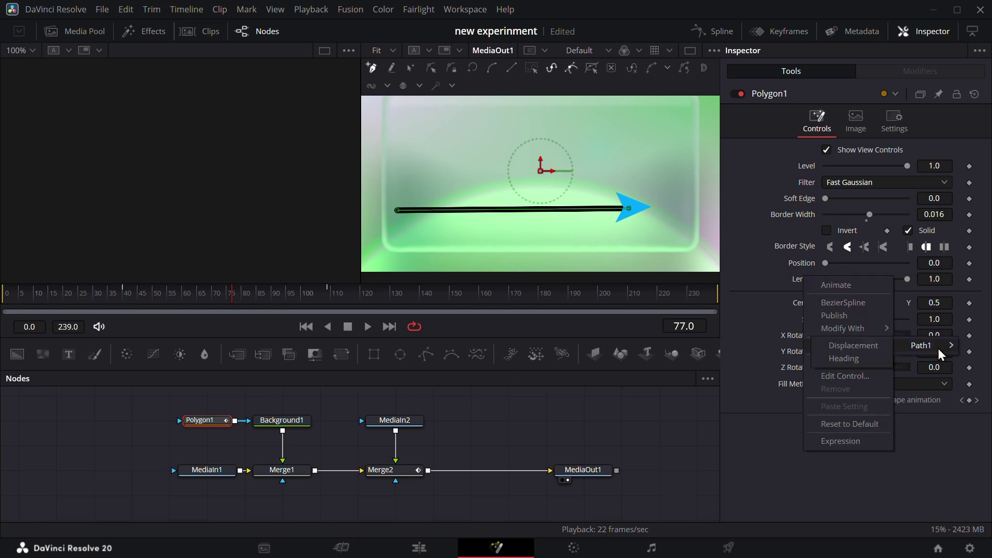
pyautogui.click(861, 349)
pyautogui.moveTo(178, 296); pyautogui.dragTo(210, 303)
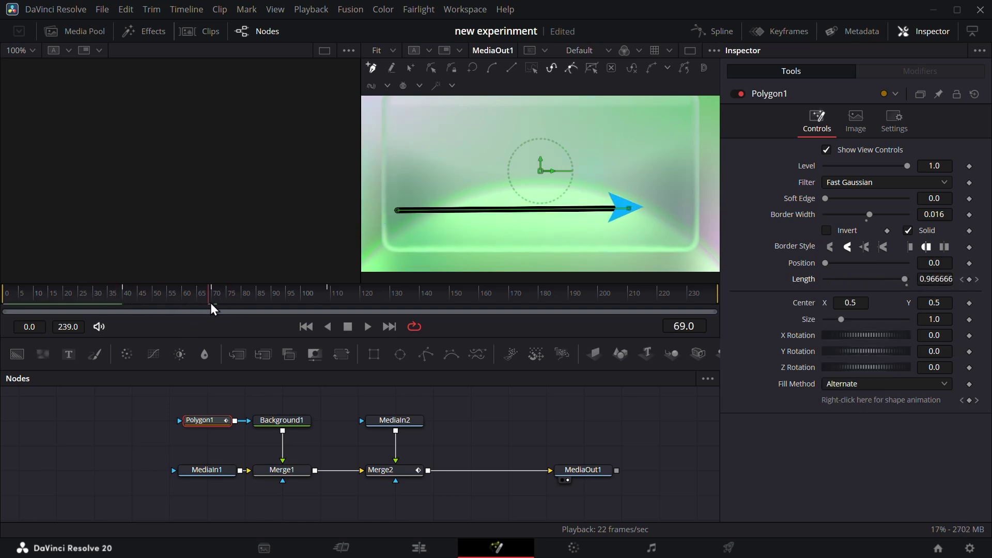
# Step: Try nudging the arrow with a Transform node after MediaIn2, setting Center Y to 0.51, and delete the node
pyautogui.click(404, 420)
pyautogui.click(341, 353)
pyautogui.moveTo(934, 165)
pyautogui.mouseDown()
pyautogui.moveTo(910, 165)
pyautogui.moveTo(973, 165)
pyautogui.moveTo(937, 165)
pyautogui.mouseUp()
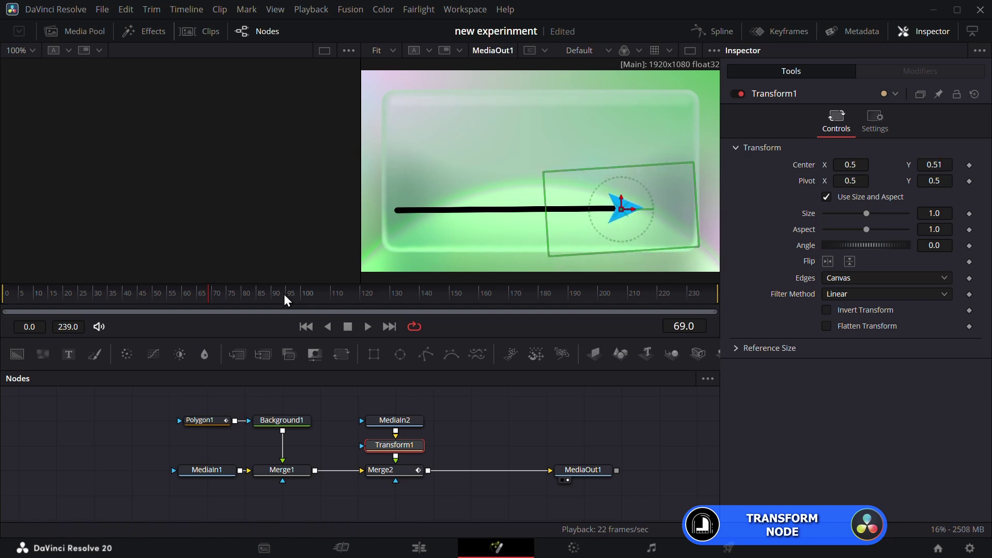
pyautogui.moveTo(283, 293); pyautogui.dragTo(217, 301)
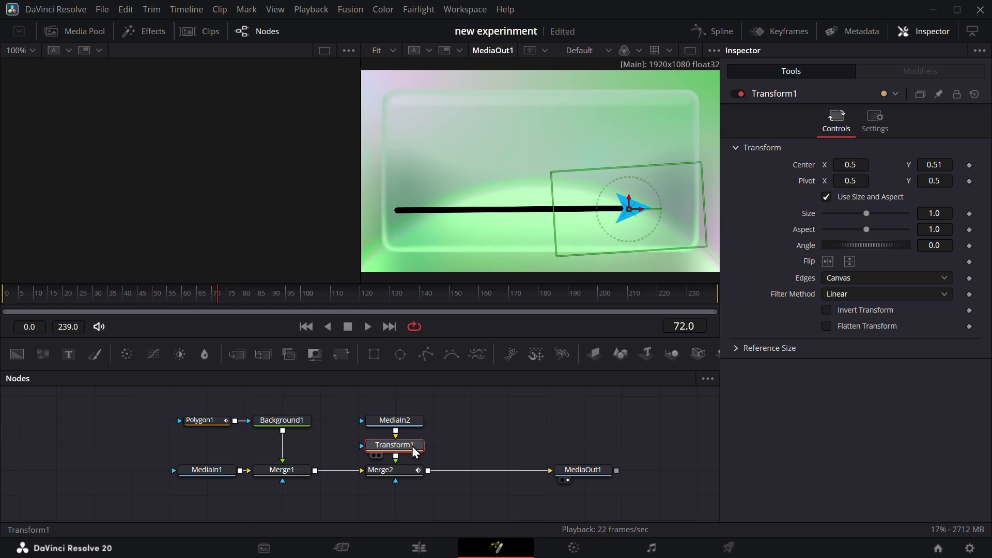
pyautogui.press('Delete')
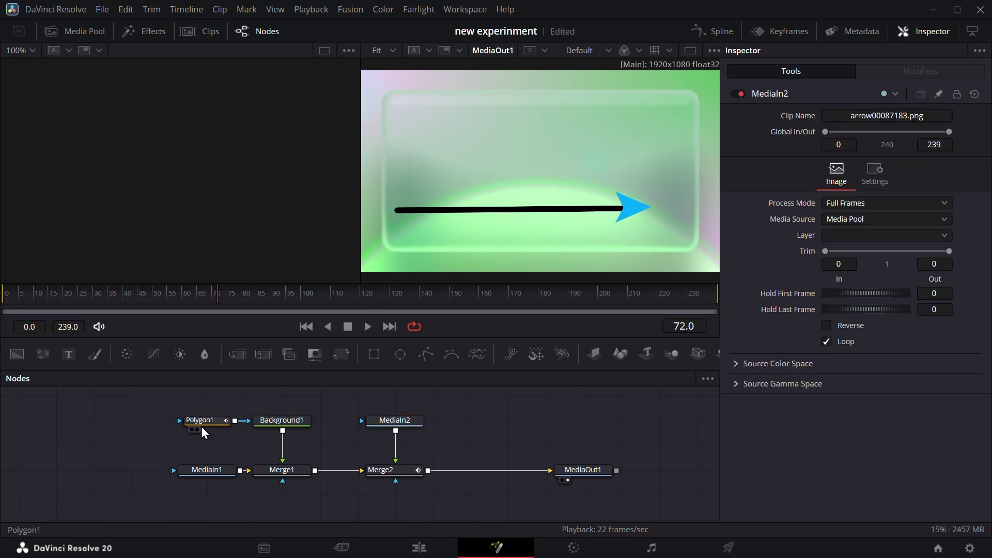
# Step: Reset Polygon1, draw an open five-point path that crosses itself over the frame, and smooth all its points
pyautogui.click(201, 421)
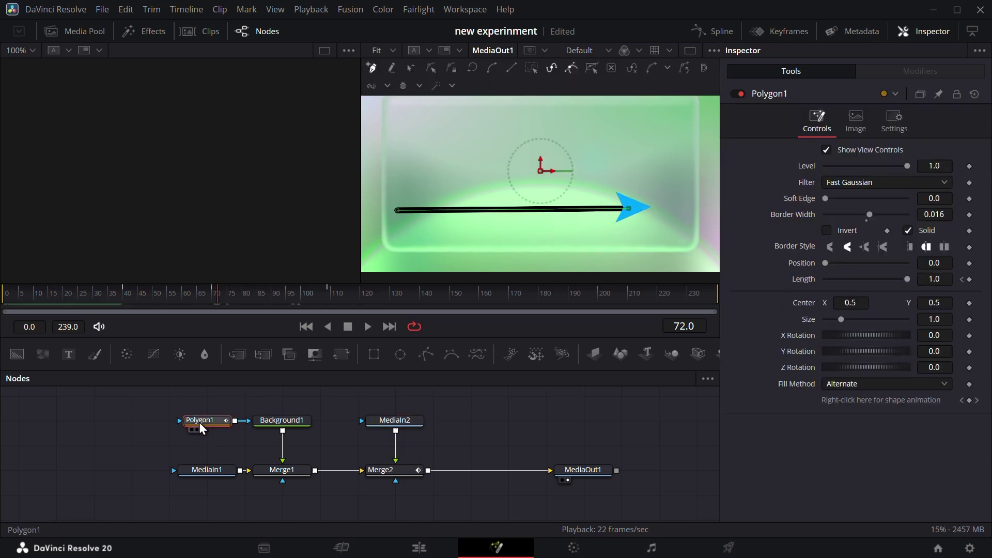
pyautogui.click(976, 95)
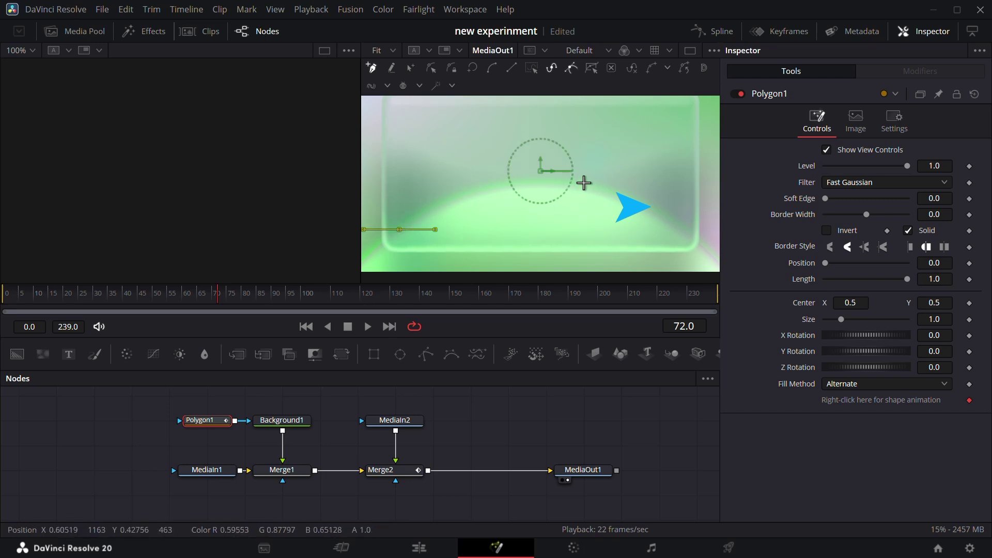
pyautogui.click(632, 143)
pyautogui.click(495, 130)
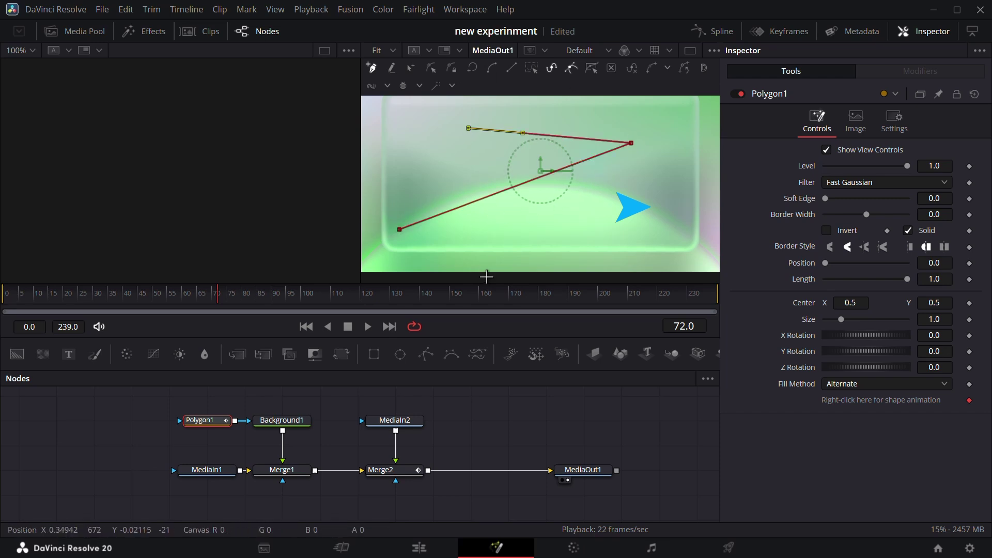
pyautogui.click(491, 241)
pyautogui.click(680, 190)
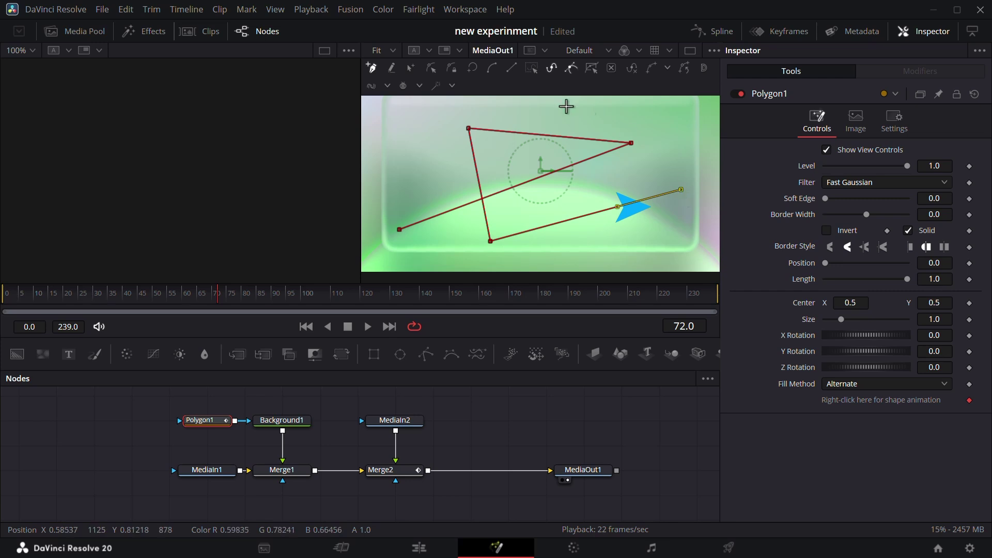
pyautogui.click(532, 68)
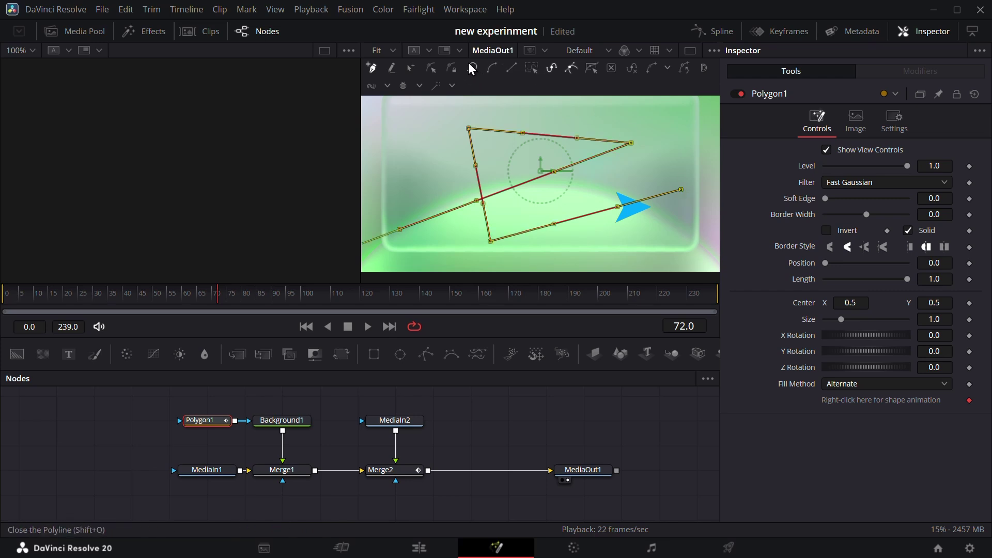
pyautogui.click(490, 69)
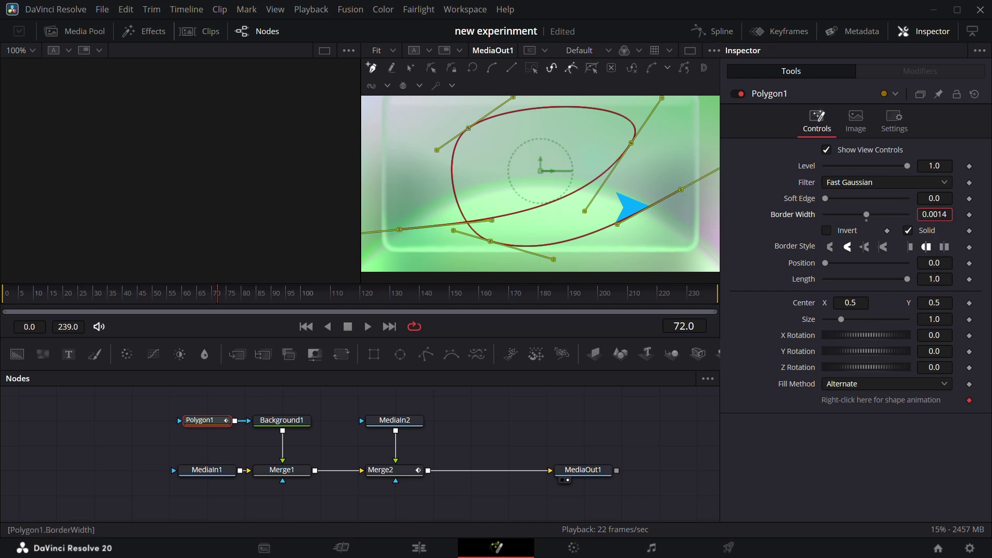
# Step: Set Polygon1's Border Width to 0.0154 and publish its polygon shape
pyautogui.moveTo(934, 214); pyautogui.dragTo(578, 215)
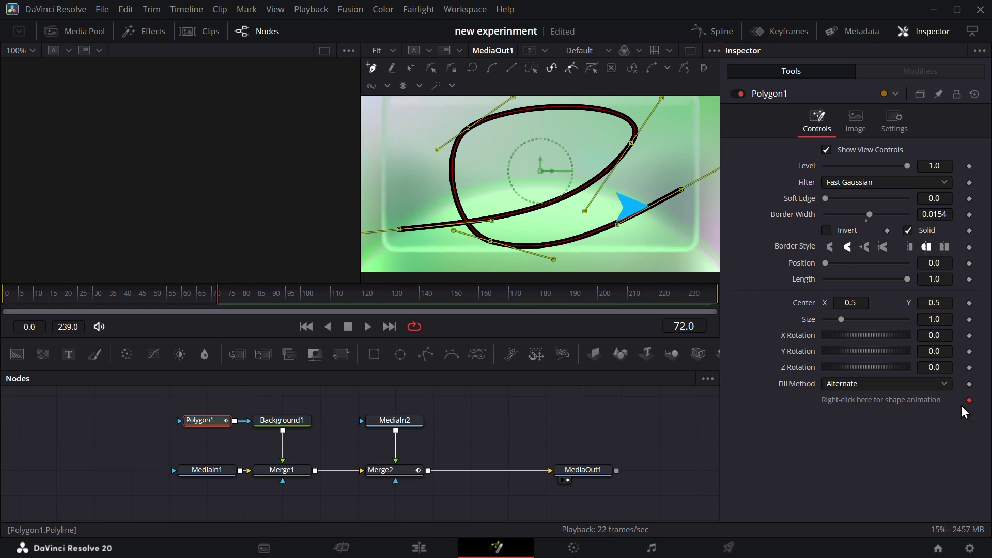
pyautogui.rightClick(906, 402)
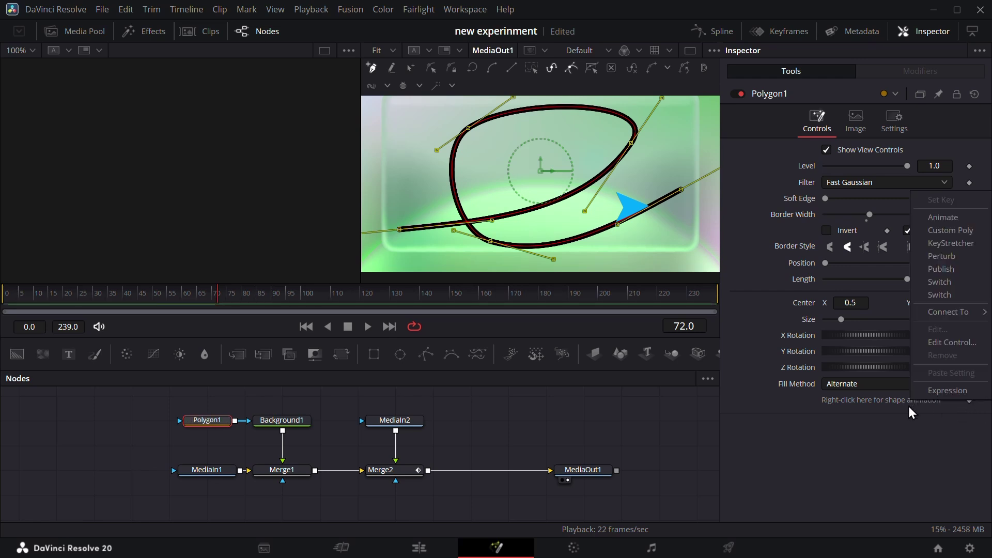
pyautogui.click(937, 267)
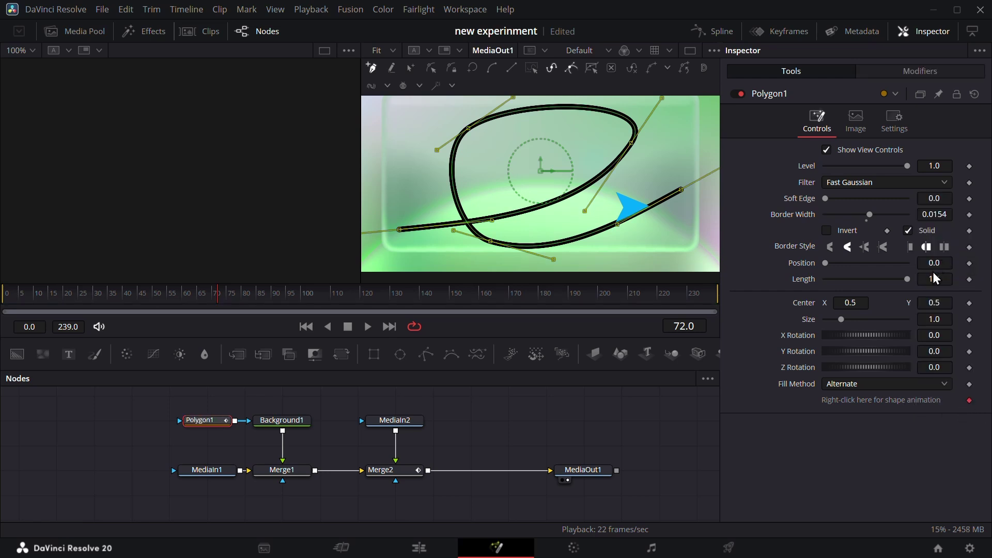
# Step: Reset Merge2 to its defaults and apply a new Path modifier to its Center
pyautogui.click(402, 473)
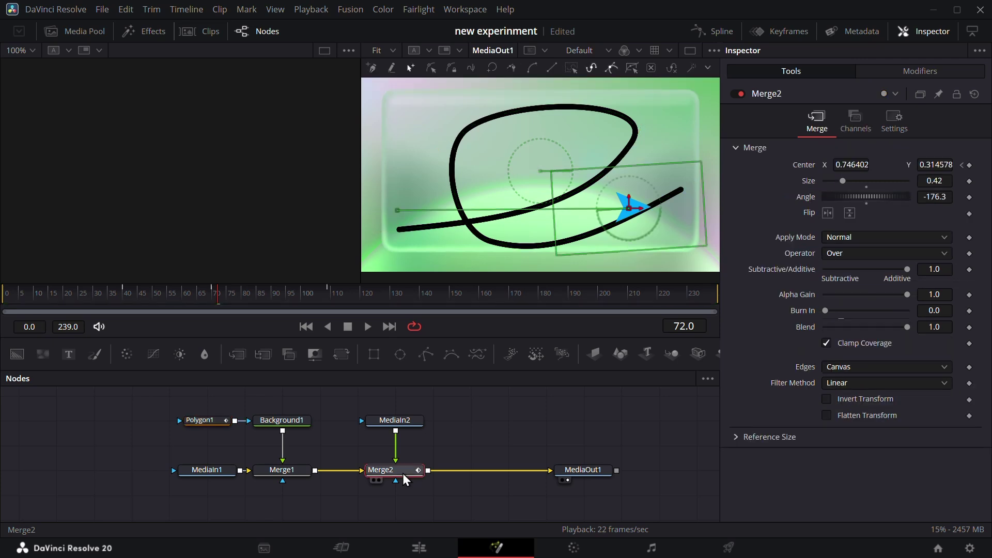
pyautogui.click(970, 95)
pyautogui.rightClick(801, 164)
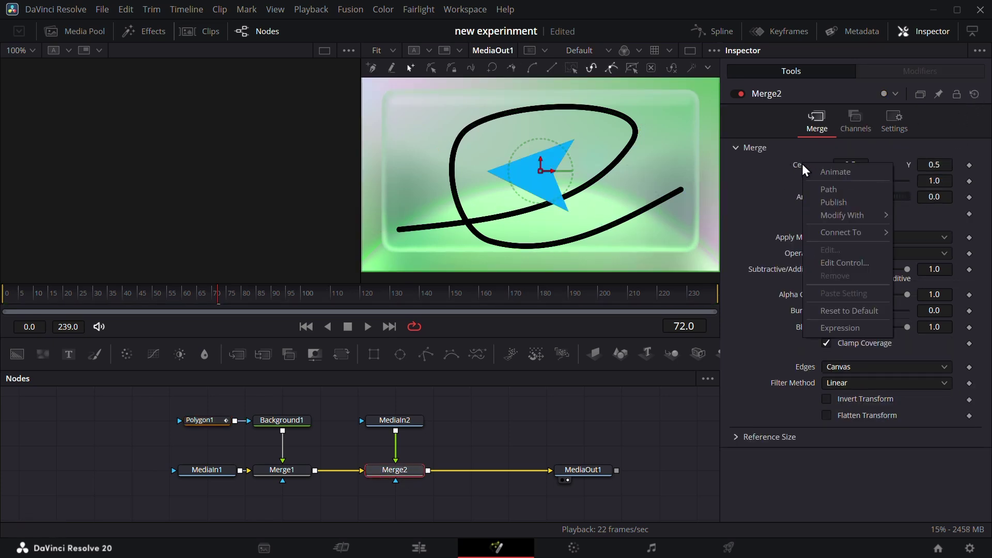
pyautogui.click(831, 189)
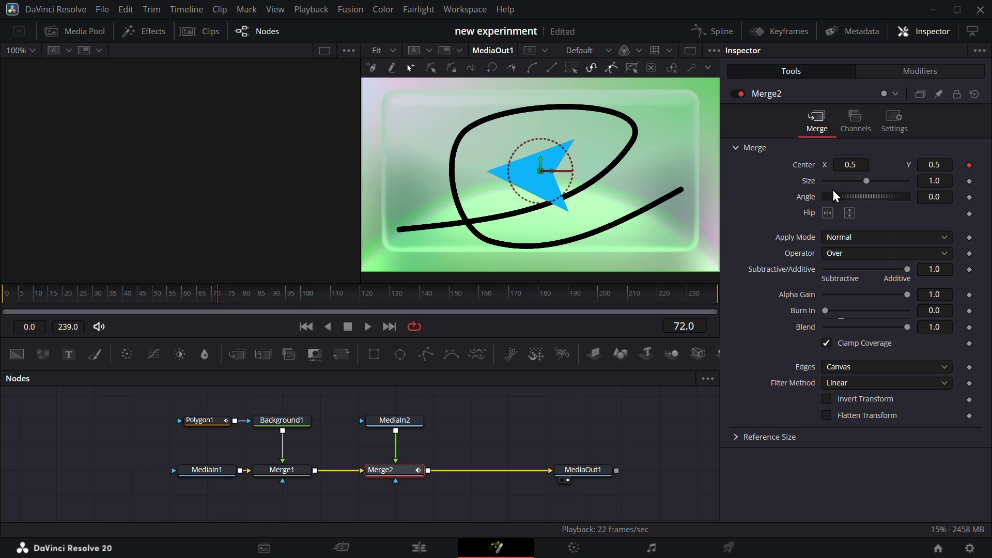
# Step: Connect Path1's shape animation to Polygon1's published Polygon value and set Path1's Displacement to 0.26
pyautogui.click(913, 73)
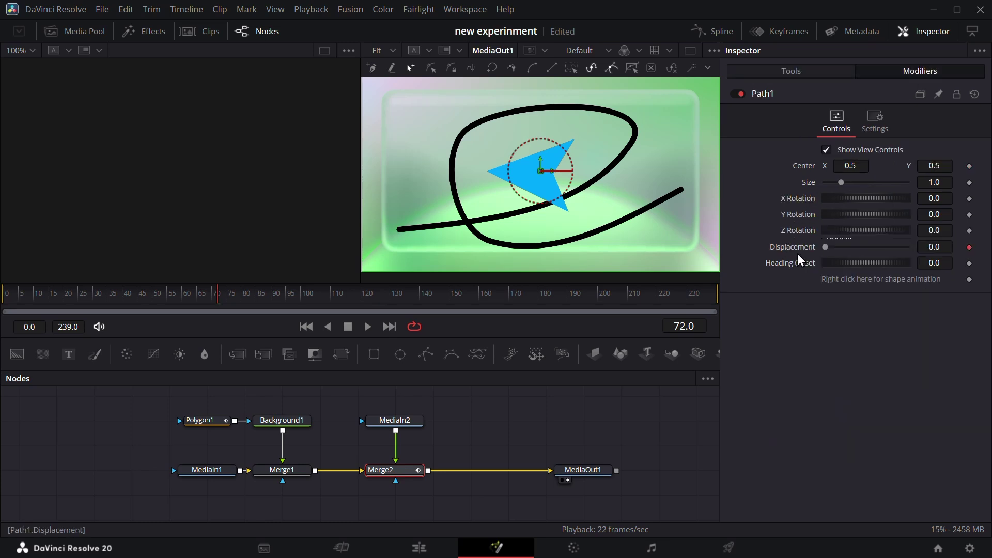
pyautogui.rightClick(898, 283)
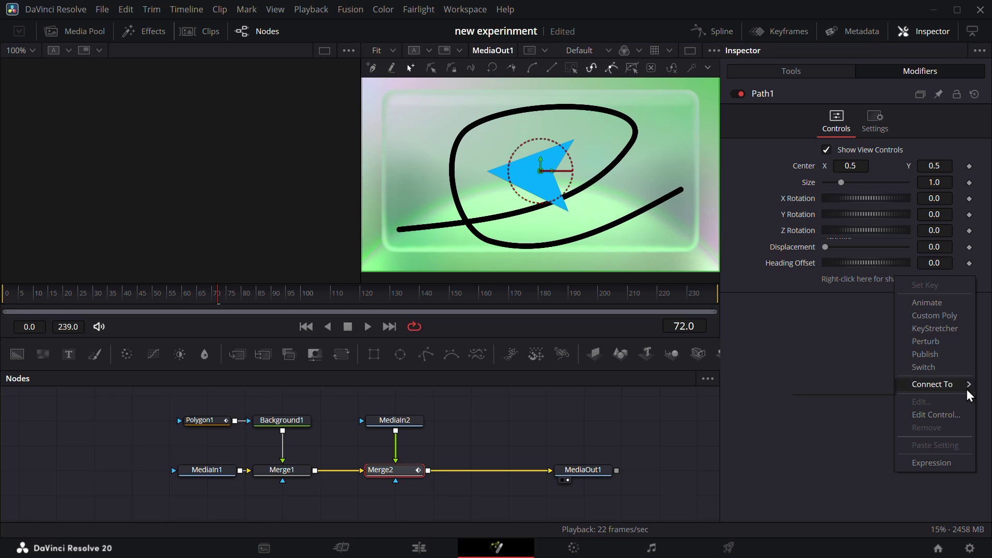
pyautogui.moveTo(930, 384)
pyautogui.moveTo(859, 387)
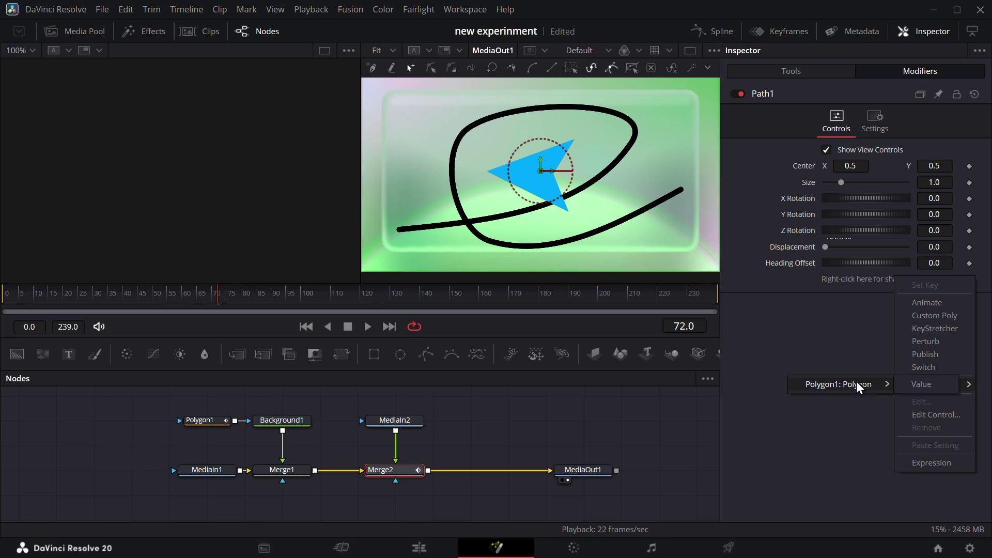
pyautogui.click(923, 385)
pyautogui.click(764, 96)
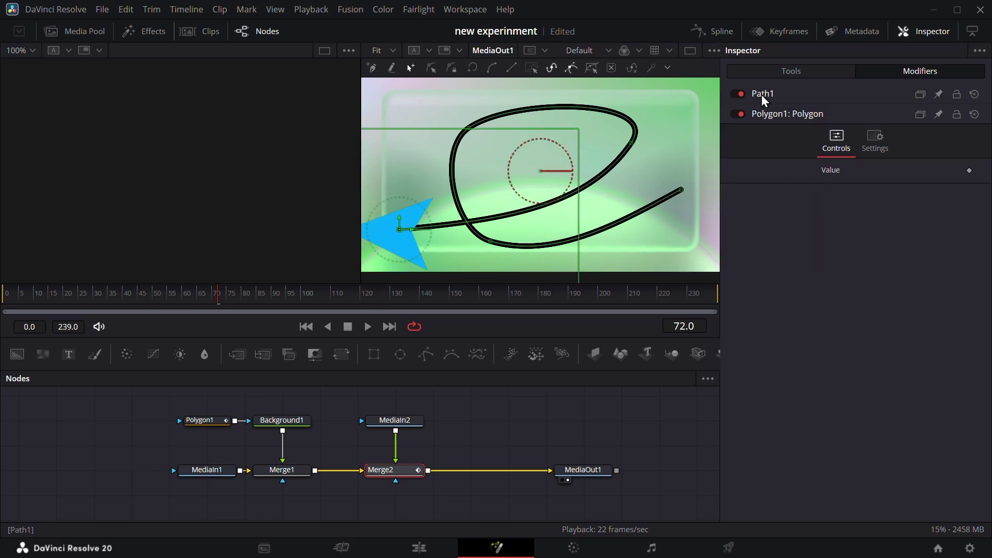
pyautogui.click(764, 96)
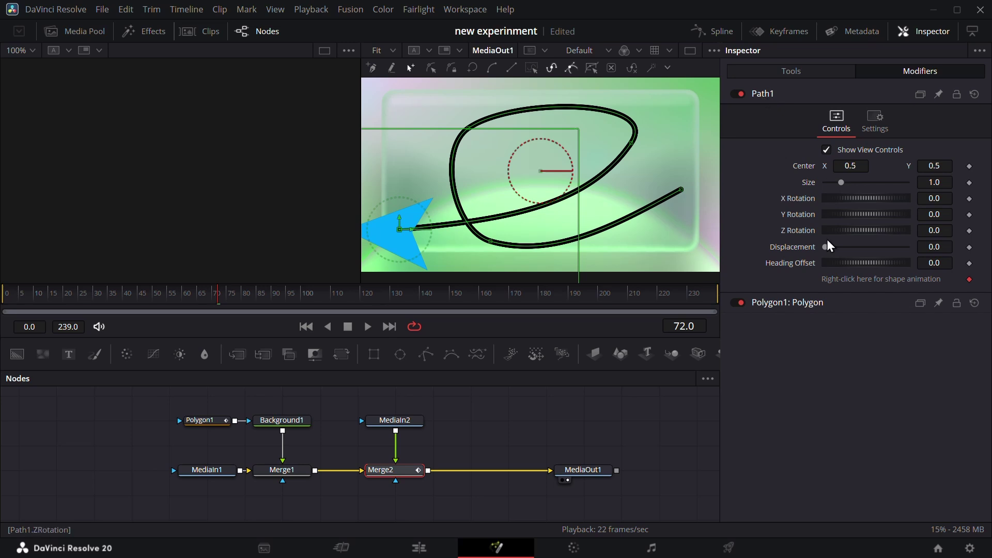
pyautogui.moveTo(825, 247); pyautogui.dragTo(847, 249)
# Step: Set Merge2's Size to 0.423 and connect its Angle to Path1's heading
pyautogui.click(785, 73)
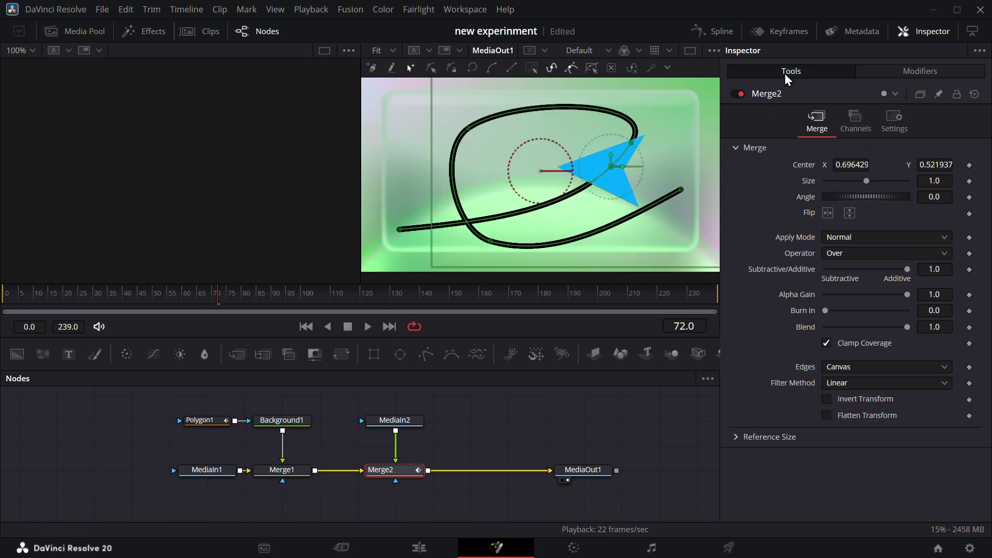
pyautogui.moveTo(936, 181); pyautogui.dragTo(569, 181)
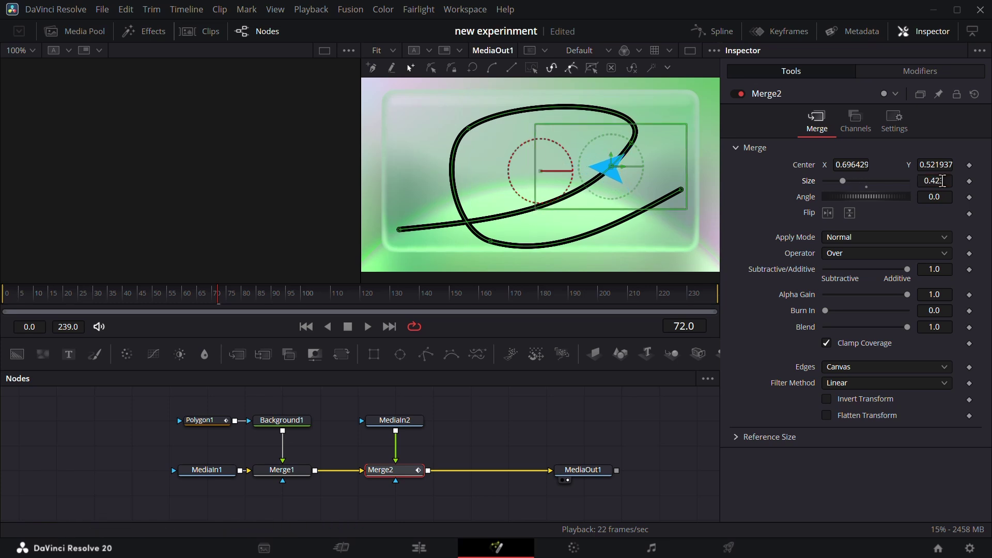
pyautogui.rightClick(814, 201)
pyautogui.moveTo(854, 265)
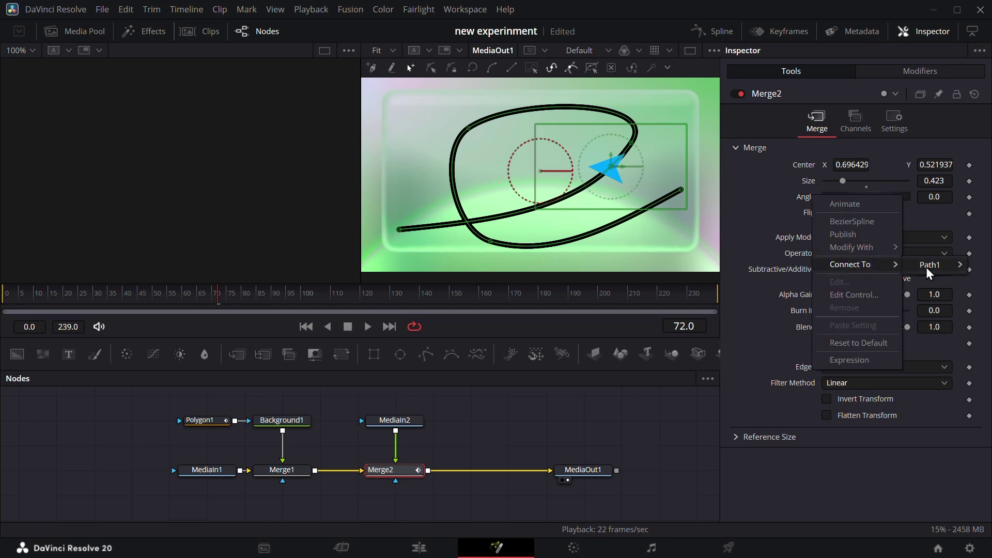
pyautogui.moveTo(924, 266)
pyautogui.click(870, 265)
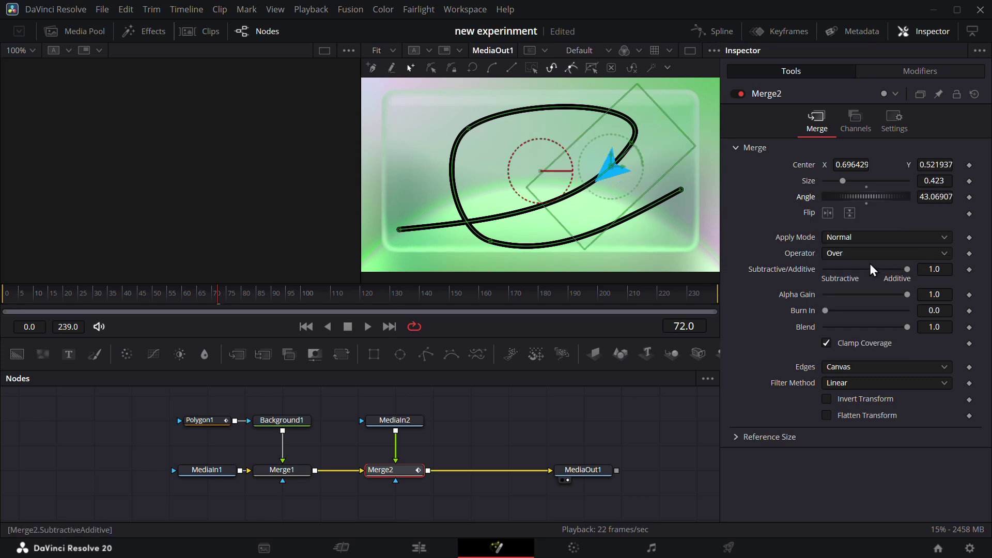
# Step: Set Path1's Displacement to 0.0 and its Heading Offset to 180.0
pyautogui.click(899, 73)
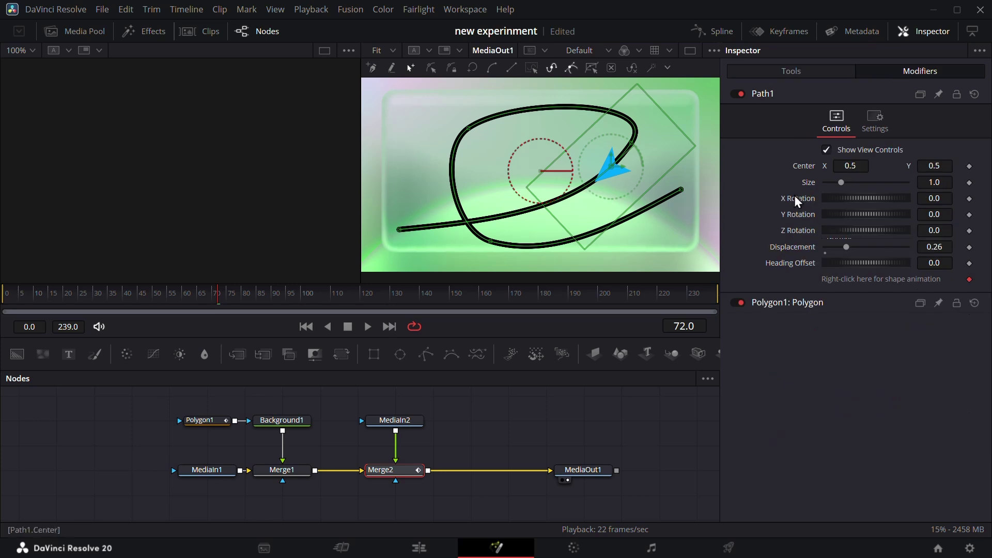
pyautogui.moveTo(846, 248); pyautogui.dragTo(823, 252)
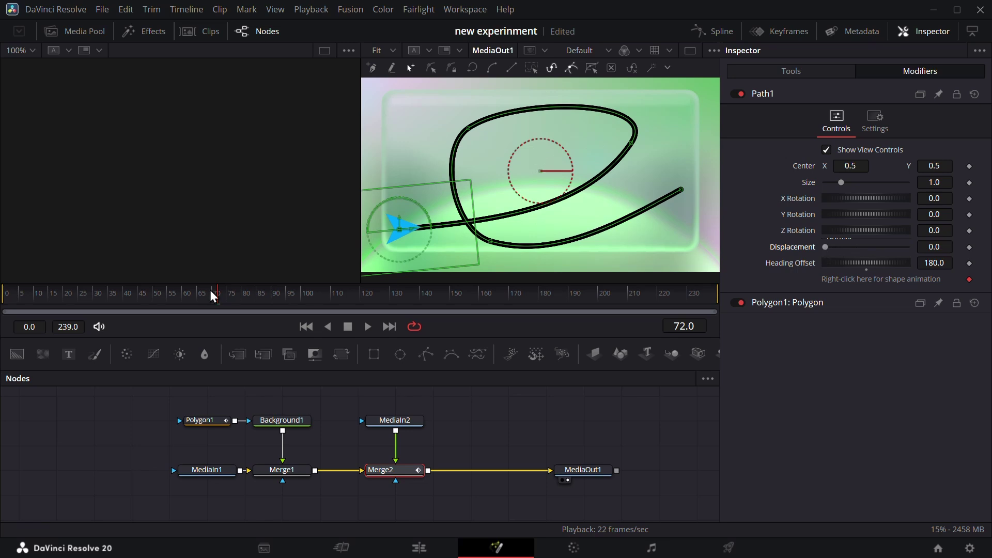
# Step: Keyframe Path1's Displacement at 0.0 on frame 40 and at its maximum on frame 70, and play the animation
pyautogui.moveTo(242, 309); pyautogui.dragTo(136, 299)
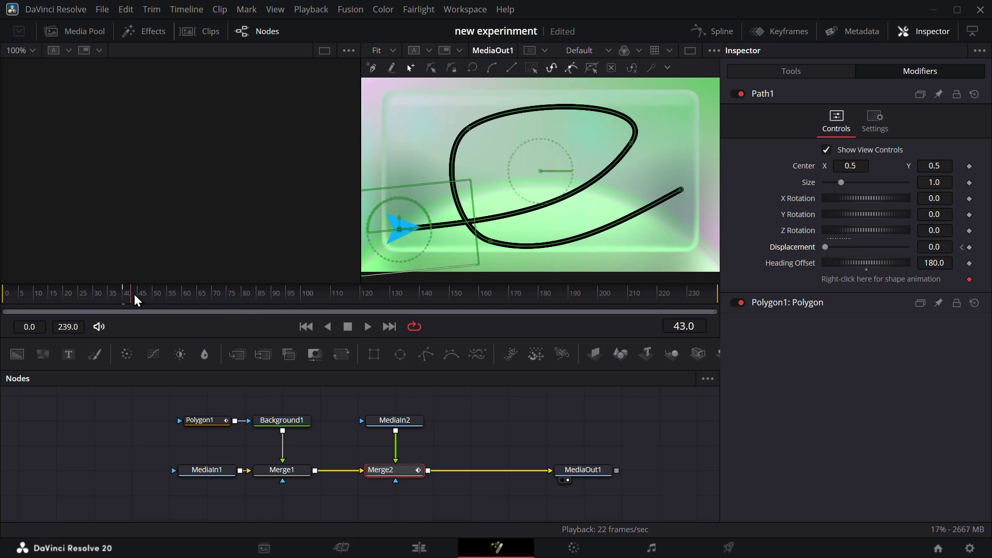
pyautogui.click(211, 304)
pyautogui.moveTo(825, 247); pyautogui.dragTo(910, 255)
pyautogui.moveTo(186, 296); pyautogui.dragTo(108, 294)
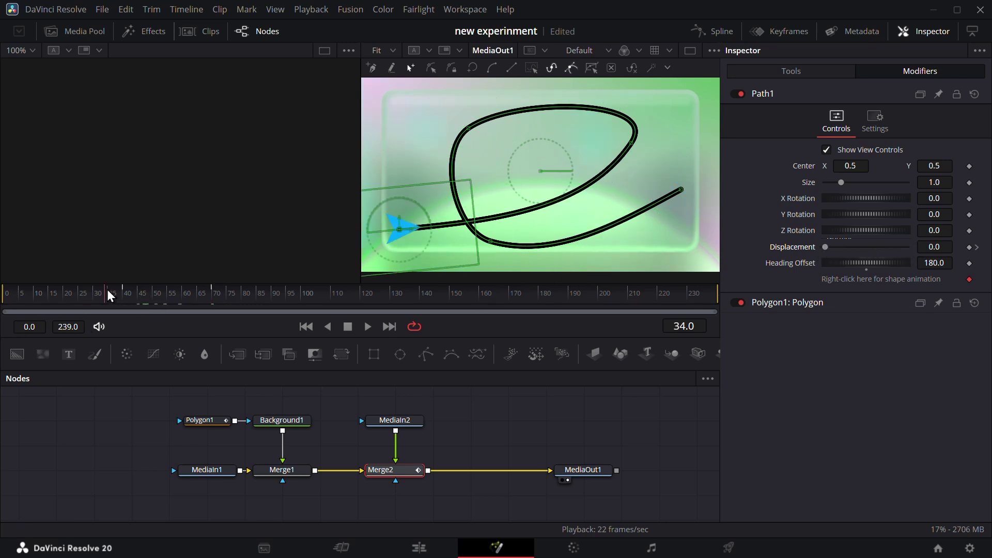
pyautogui.press('space')
pyautogui.press('space')
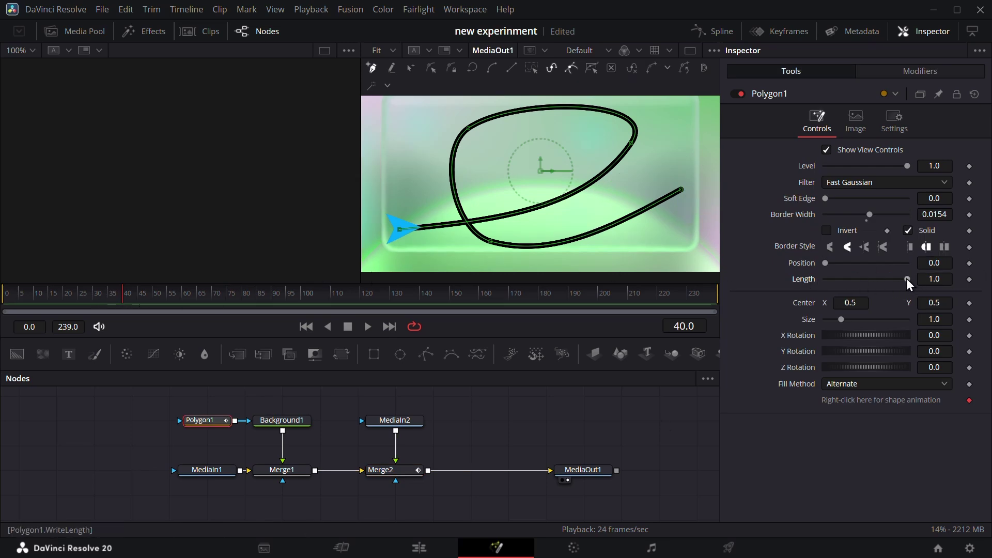
# Step: Keyframe Polygon1's Length at 0.0 on frame 40 and at 0.2 on frame 45
pyautogui.click(969, 279)
pyautogui.moveTo(907, 279); pyautogui.dragTo(815, 282)
pyautogui.moveTo(145, 290)
pyautogui.mouseDown()
pyautogui.moveTo(177, 290)
pyautogui.moveTo(138, 293)
pyautogui.mouseUp()
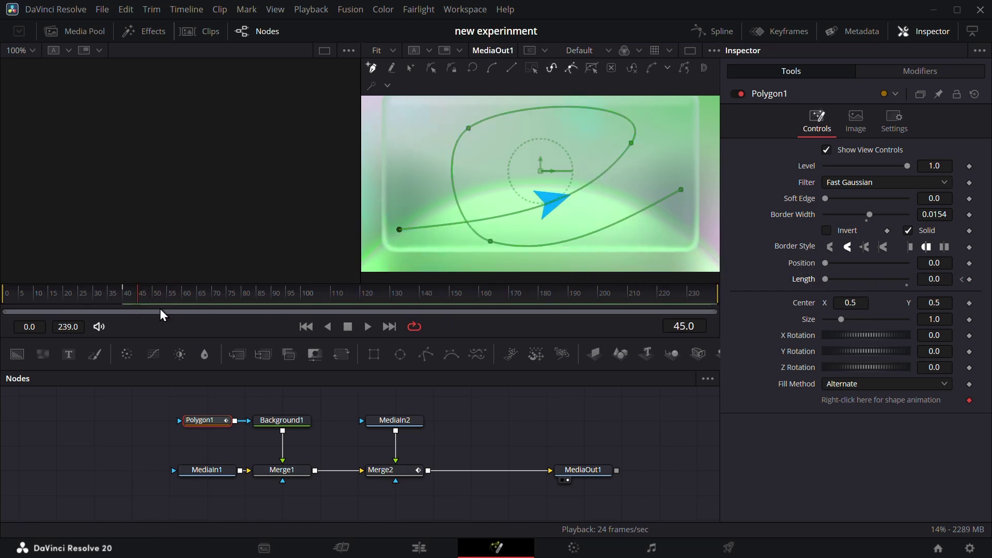
pyautogui.moveTo(930, 279); pyautogui.dragTo(945, 279)
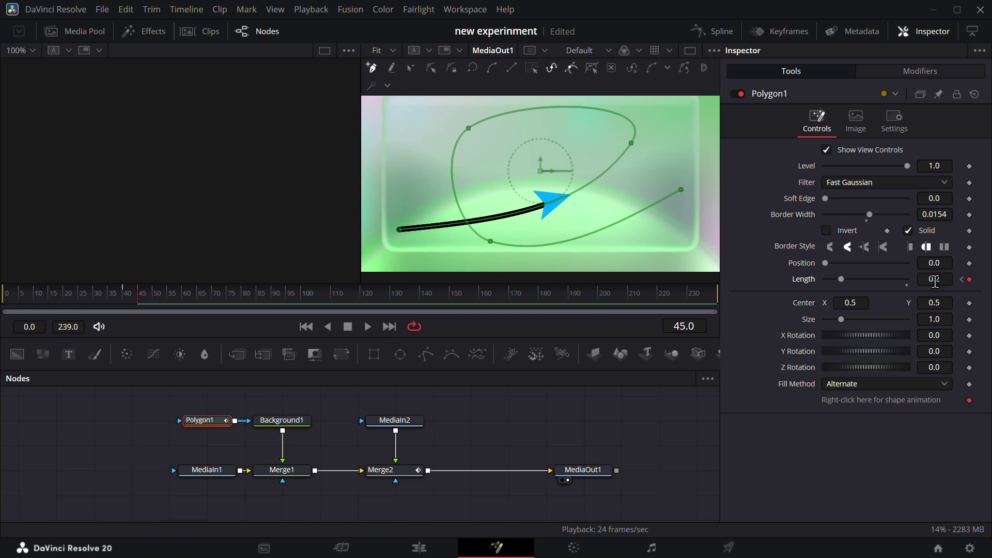
pyautogui.moveTo(137, 297); pyautogui.dragTo(138, 295)
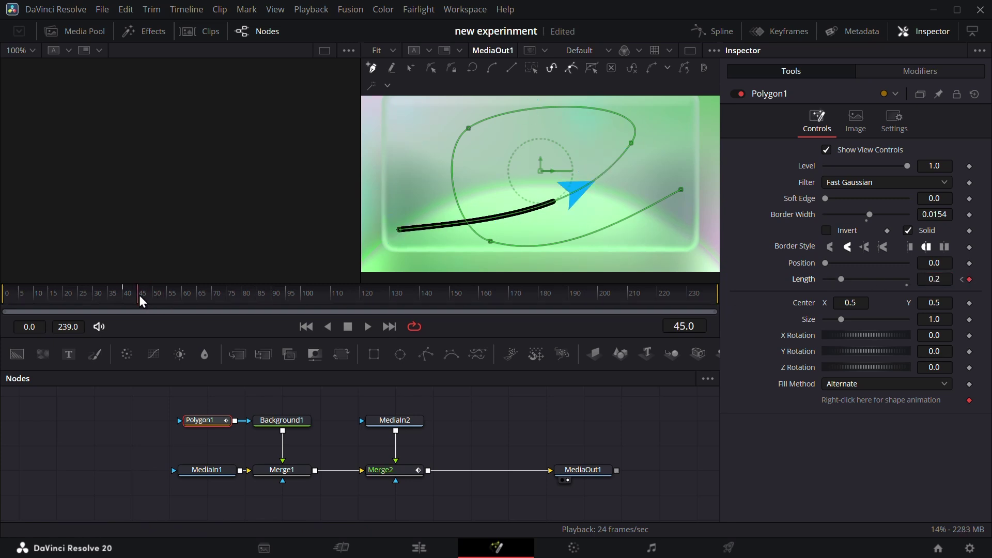
# Step: Keyframe Polygon1's Position at 0.0 on frame 45 and at 0.326 on frame 55 so the line trails the arrow
pyautogui.click(969, 263)
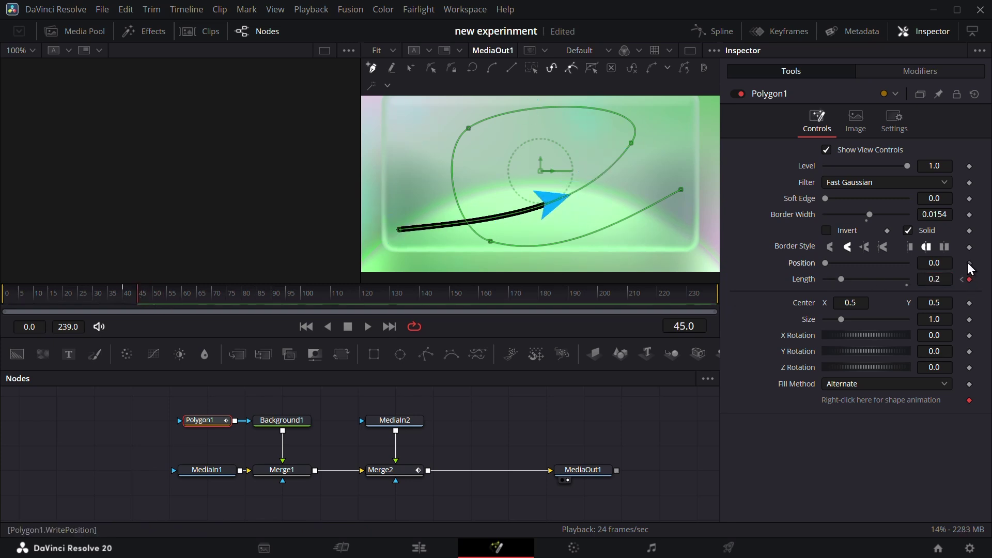
pyautogui.moveTo(140, 293); pyautogui.dragTo(167, 299)
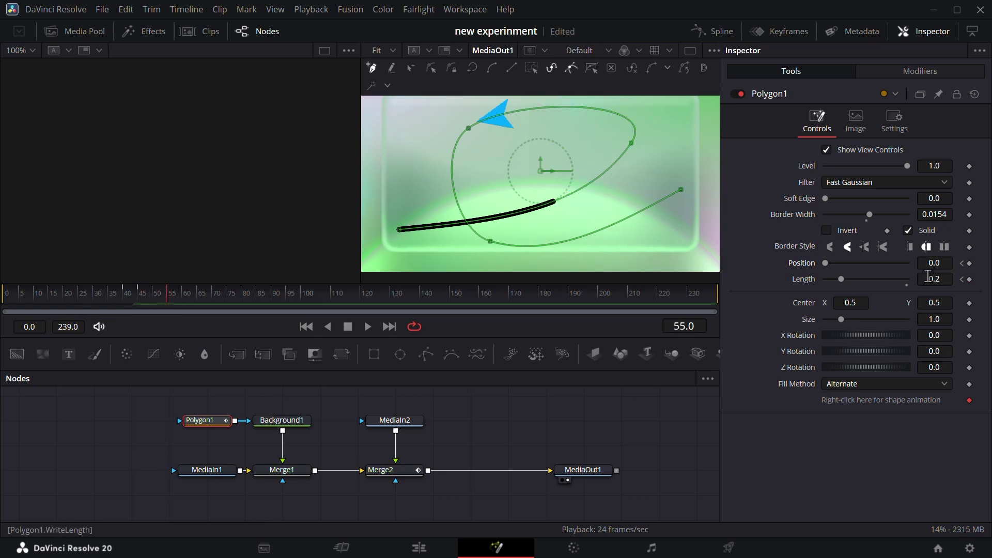
pyautogui.moveTo(933, 264); pyautogui.dragTo(987, 264)
pyautogui.moveTo(165, 296)
pyautogui.mouseDown()
pyautogui.moveTo(135, 296)
pyautogui.moveTo(167, 293)
pyautogui.mouseUp()
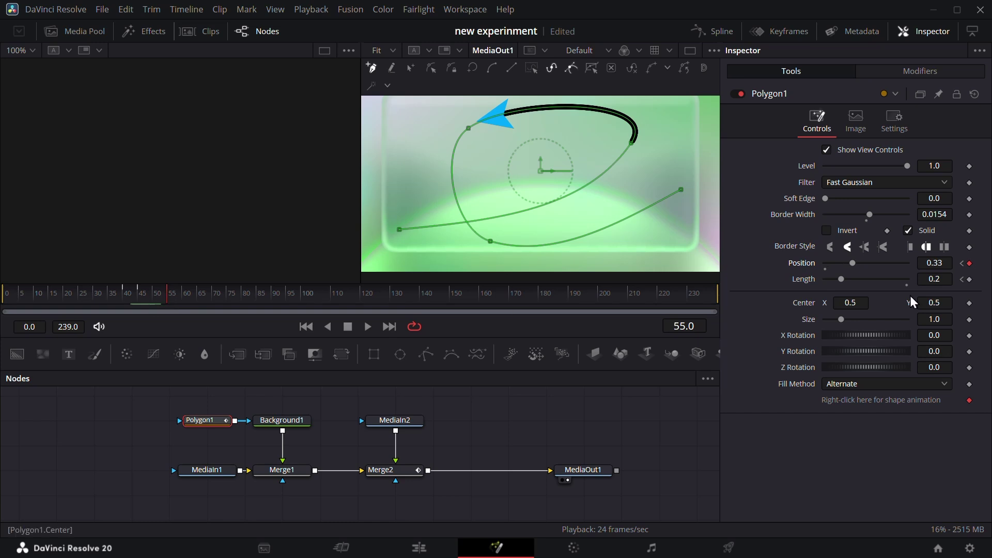
pyautogui.doubleClick(945, 264)
pyautogui.write('0.312')
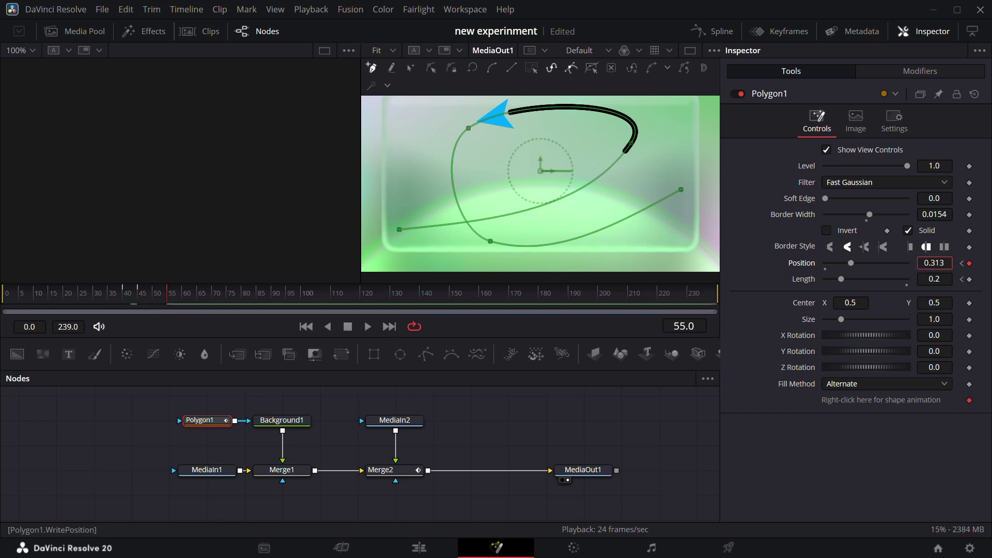
pyautogui.press('Return')
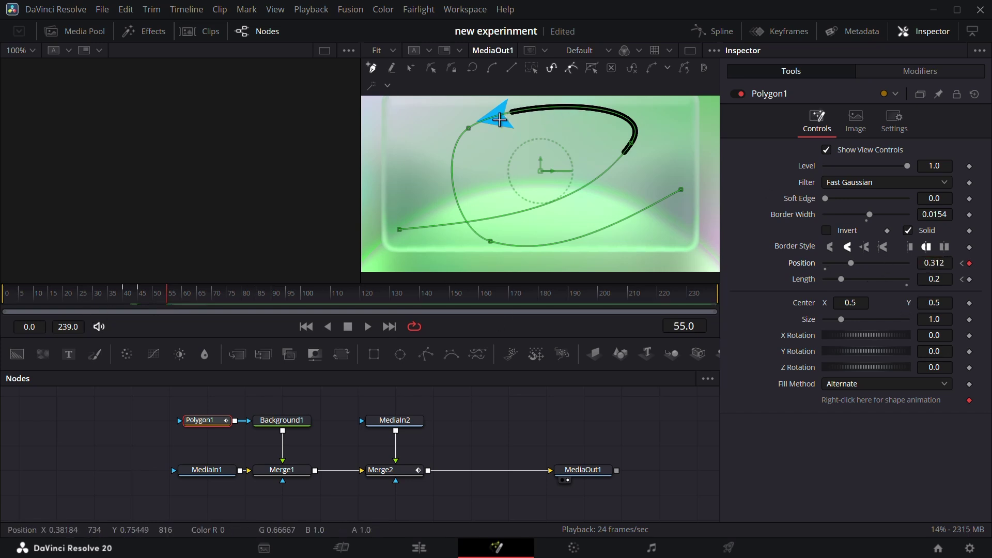
pyautogui.moveTo(938, 264); pyautogui.dragTo(945, 264)
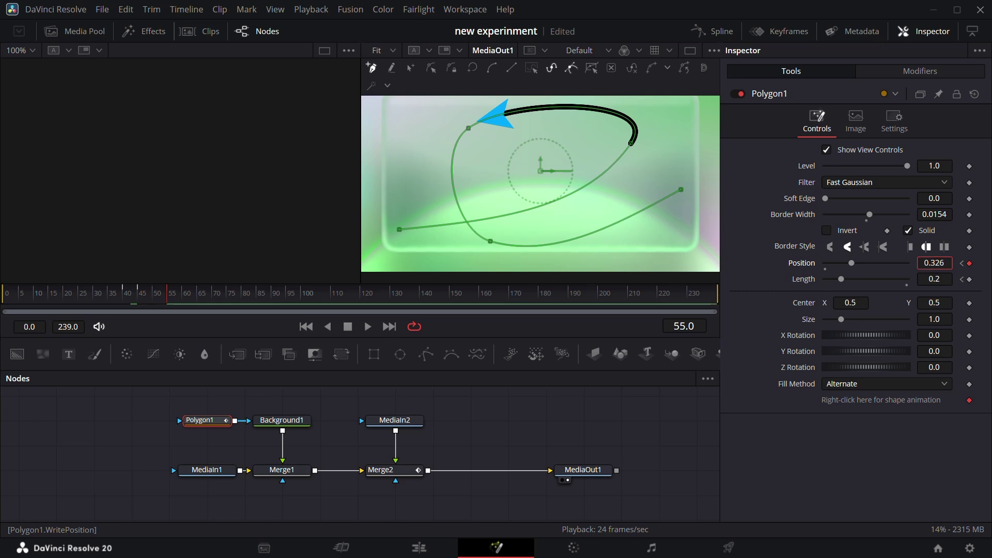
# Step: Add Polygon1 Position keyframes of 0.151 on frame 50 and 0.798 on frame 70 to match the arrow
pyautogui.moveTo(161, 285); pyautogui.dragTo(155, 296)
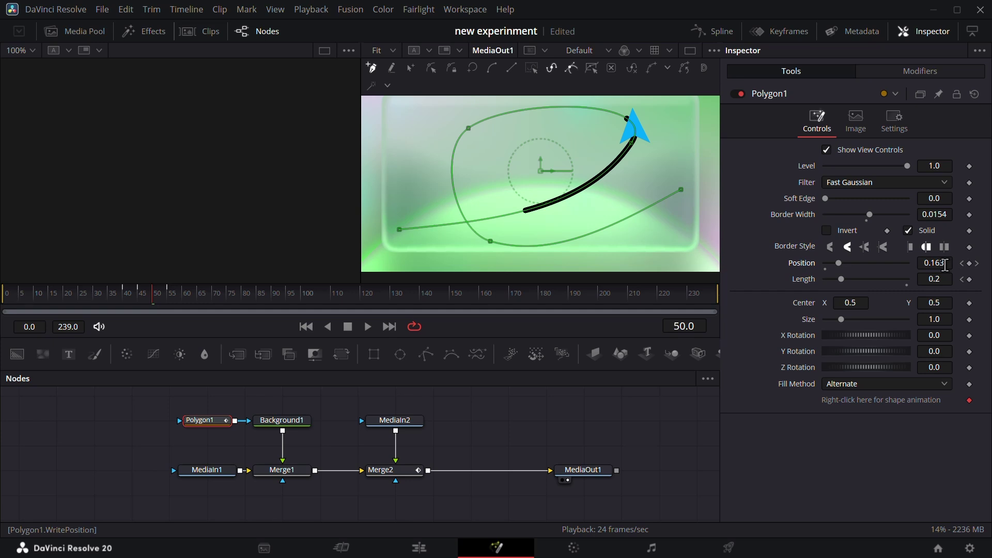
pyautogui.moveTo(945, 264); pyautogui.dragTo(939, 264)
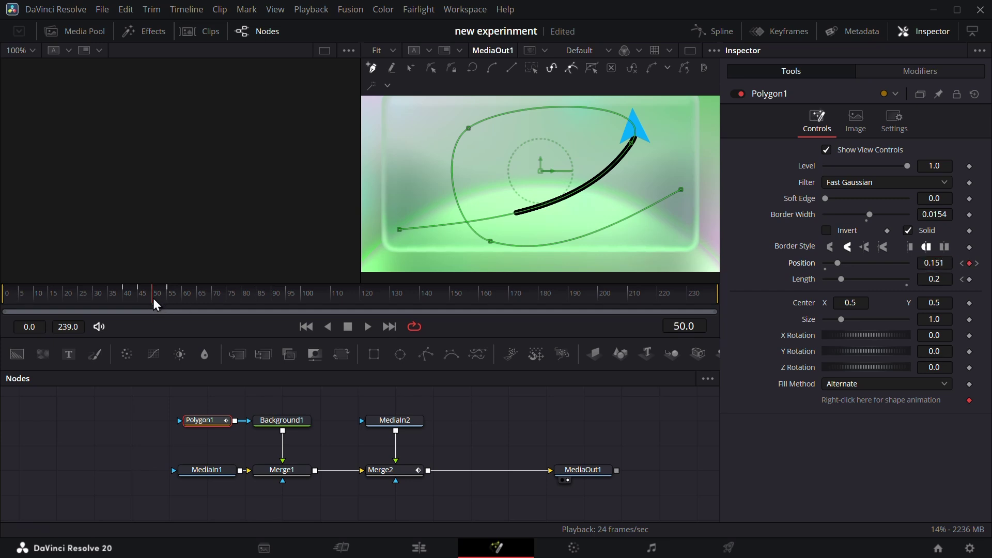
pyautogui.moveTo(153, 299)
pyautogui.mouseDown()
pyautogui.moveTo(142, 298)
pyautogui.moveTo(212, 299)
pyautogui.mouseUp()
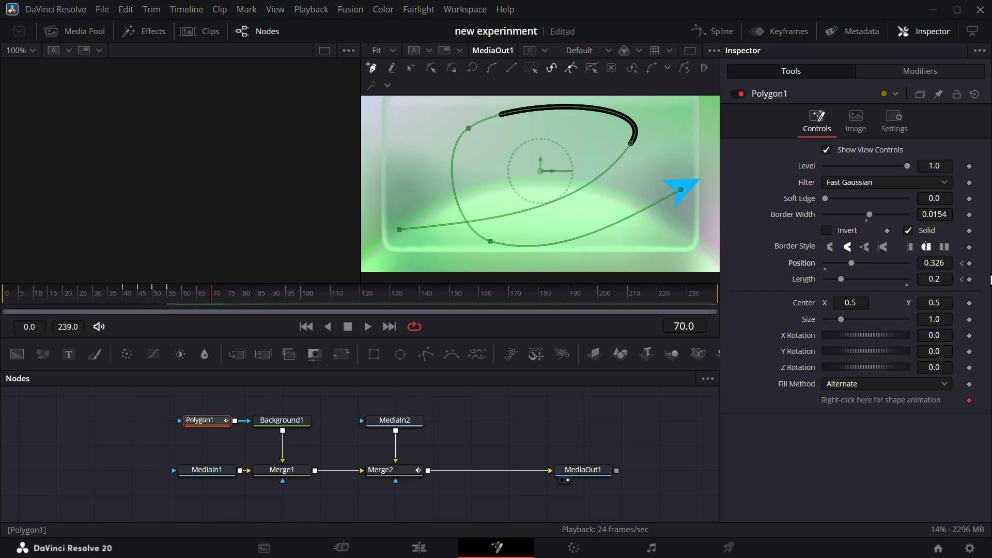
pyautogui.moveTo(934, 263); pyautogui.dragTo(967, 263)
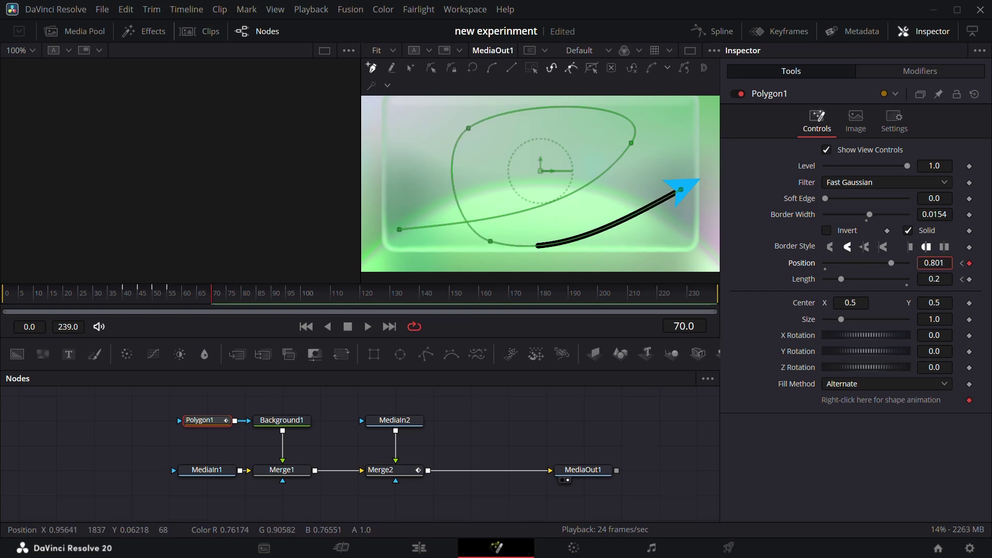
# Step: Add a Polygon1 Position keyframe of 0.550733 on frame 63 and scrub through the motion to frame 70
pyautogui.moveTo(214, 290); pyautogui.dragTo(206, 294)
pyautogui.moveTo(200, 295)
pyautogui.mouseDown()
pyautogui.moveTo(187, 295)
pyautogui.moveTo(195, 300)
pyautogui.mouseUp()
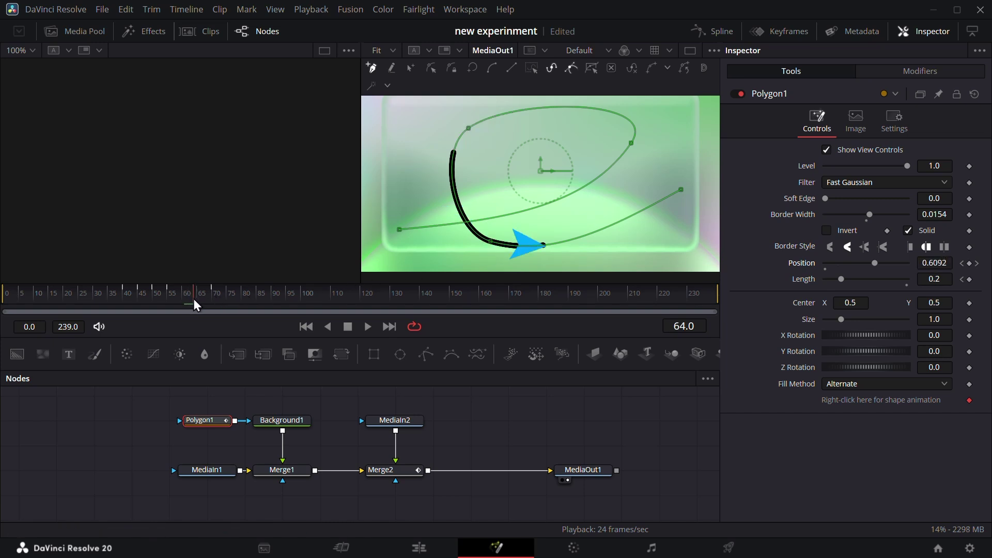
pyautogui.press('Left')
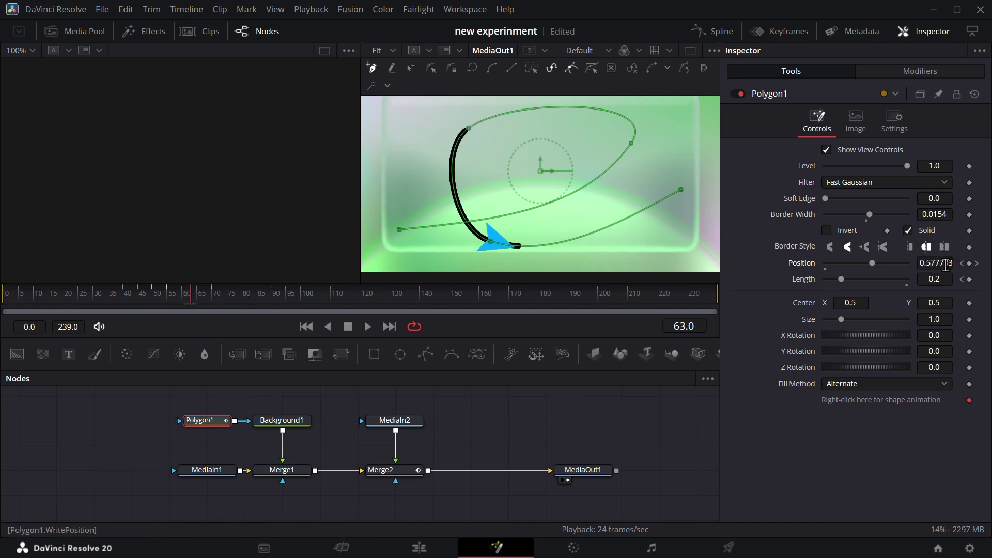
pyautogui.moveTo(935, 262); pyautogui.dragTo(933, 263)
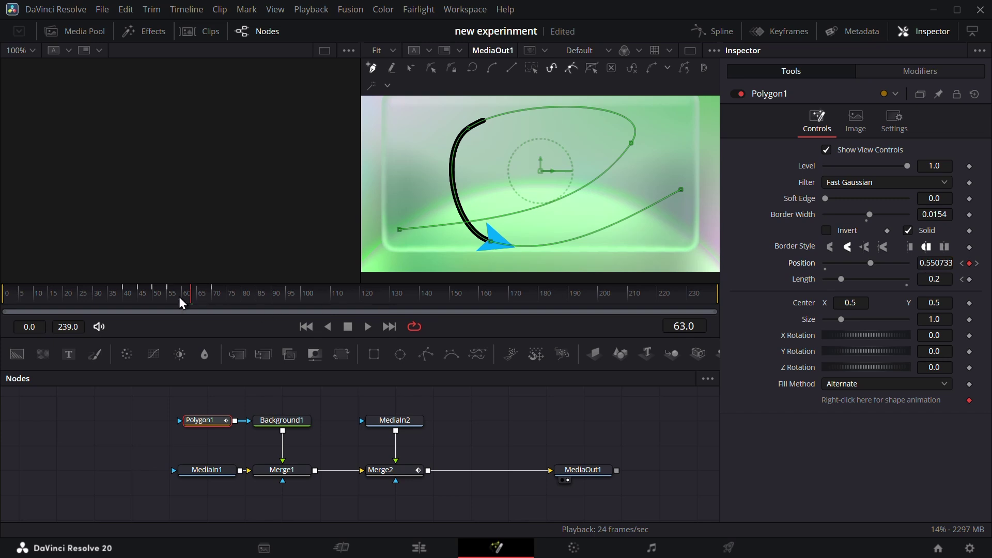
pyautogui.moveTo(179, 296)
pyautogui.mouseDown()
pyautogui.moveTo(110, 296)
pyautogui.moveTo(226, 302)
pyautogui.moveTo(213, 302)
pyautogui.mouseUp()
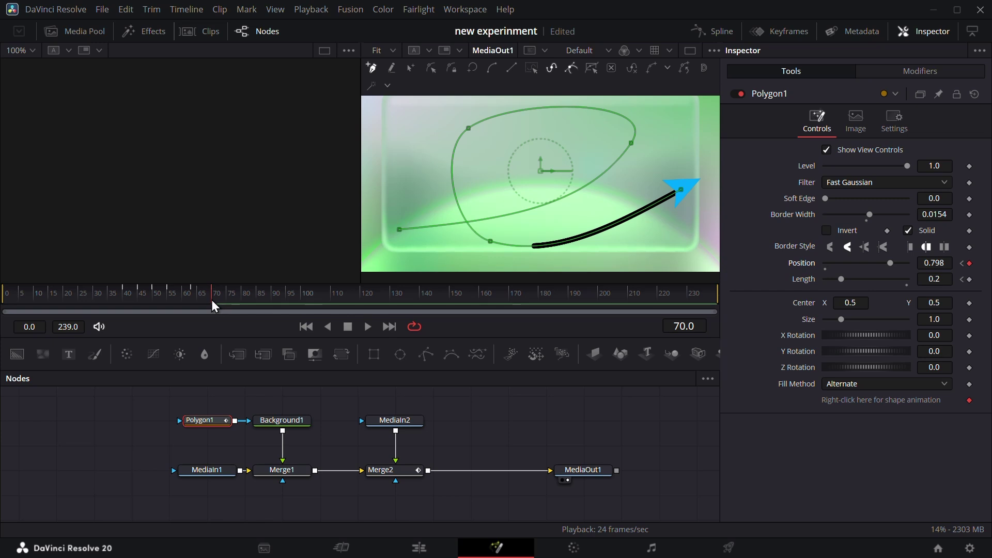
# Step: Keyframe Polygon1's Length at 0.2 on frame 63 and at 0.0 on frame 70
pyautogui.moveTo(212, 301); pyautogui.dragTo(193, 296)
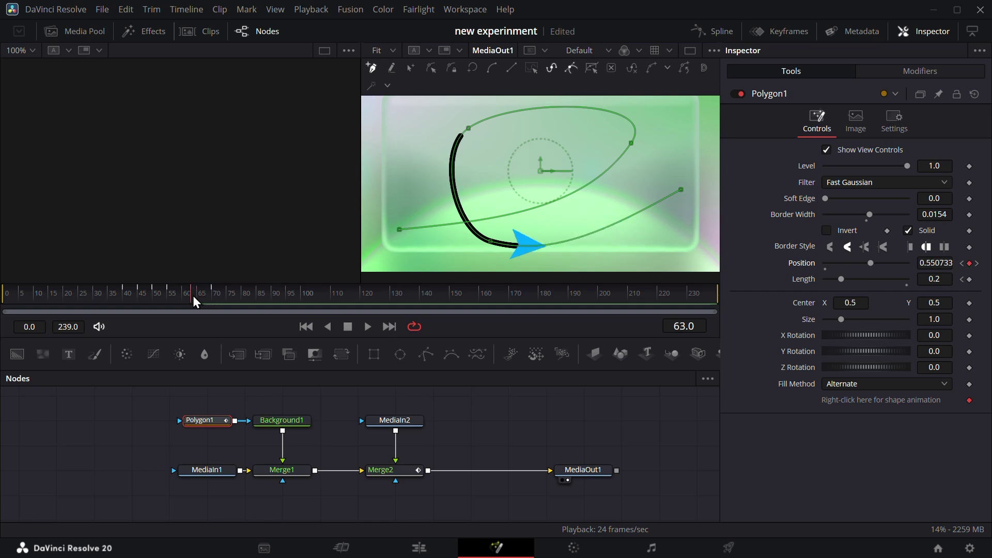
pyautogui.click(969, 280)
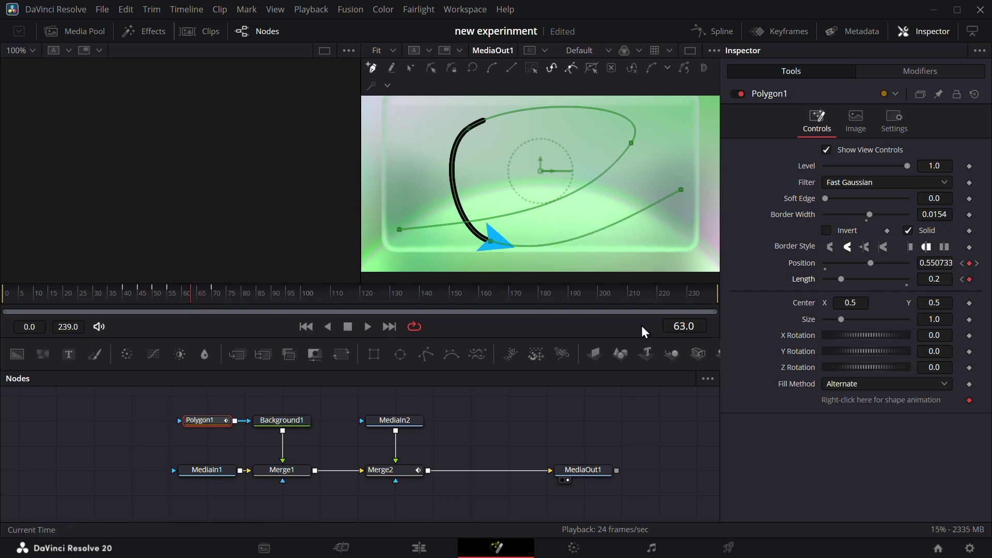
pyautogui.moveTo(198, 295); pyautogui.dragTo(215, 300)
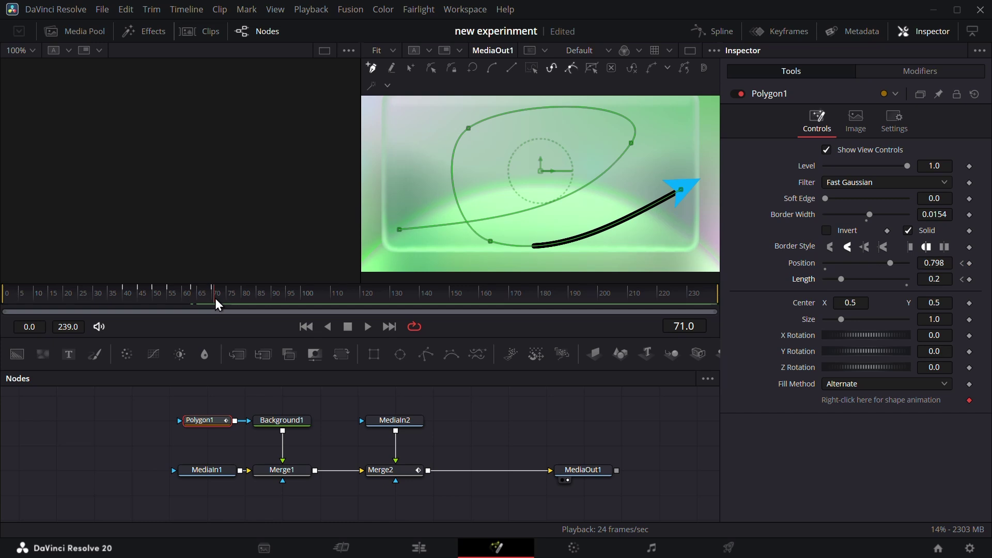
pyautogui.moveTo(840, 280); pyautogui.dragTo(819, 282)
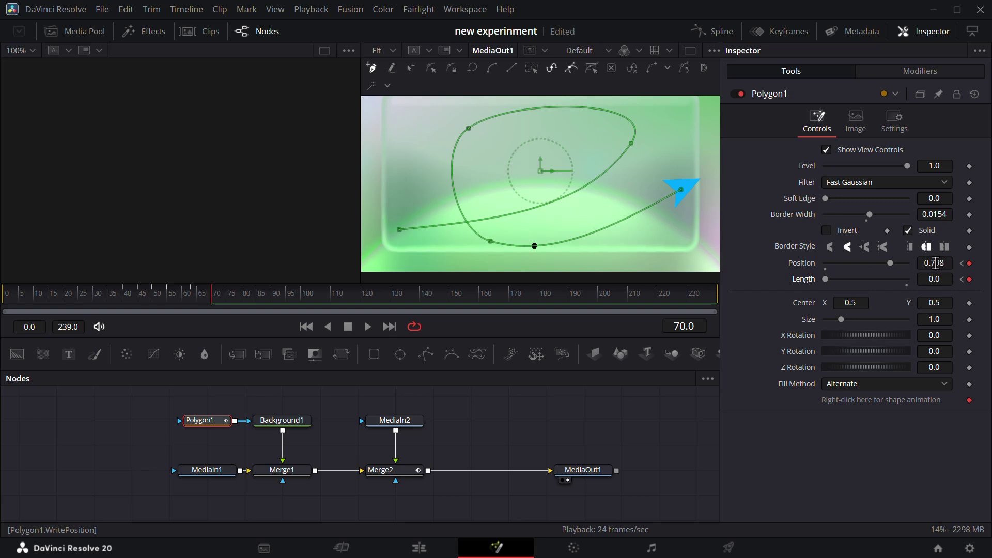
# Step: Set Polygon1's Position to 0.997 on frame 70 and move back a few frames to check the trailing line
pyautogui.moveTo(935, 263); pyautogui.dragTo(975, 263)
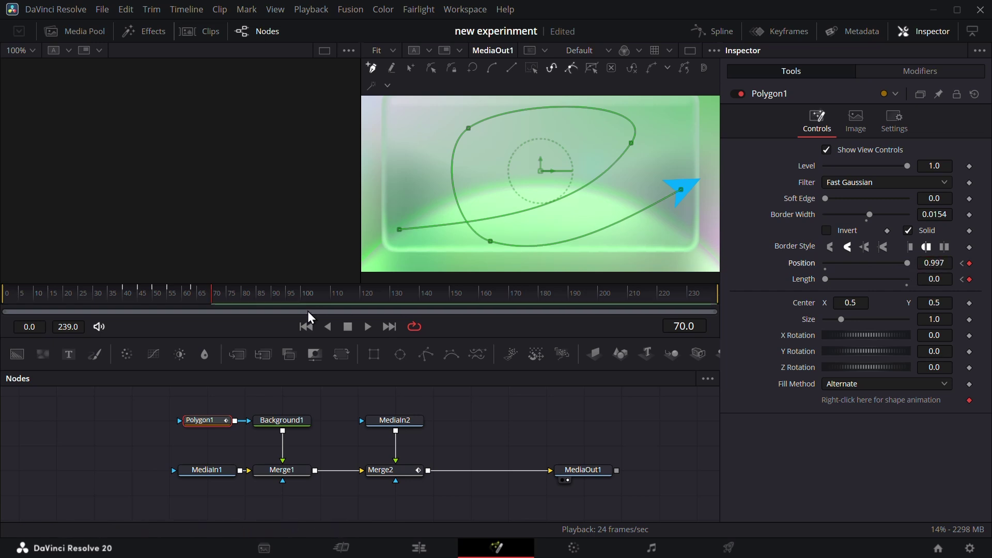
pyautogui.click(200, 293)
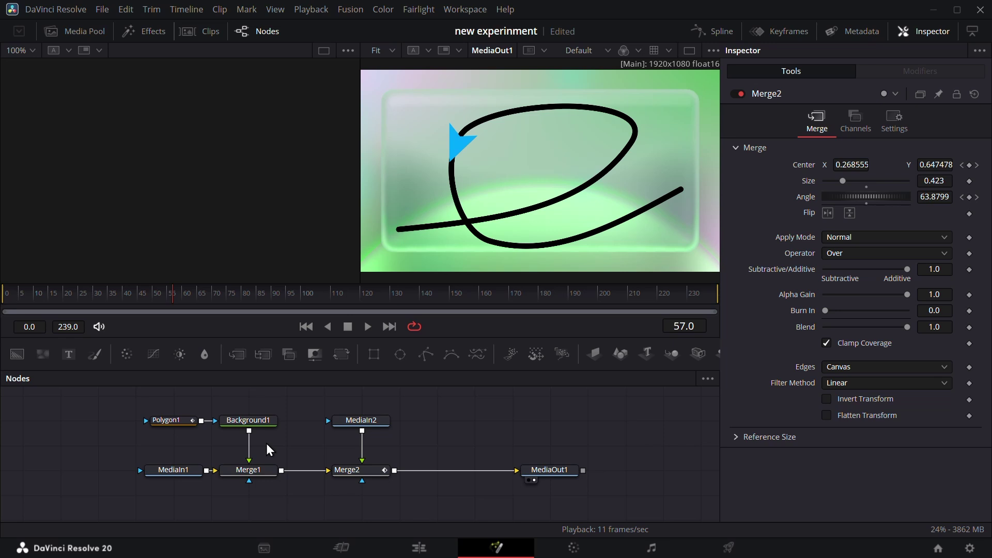
# Step: Match Background1's color to the arrow by sampling its blue from the viewer
pyautogui.click(261, 421)
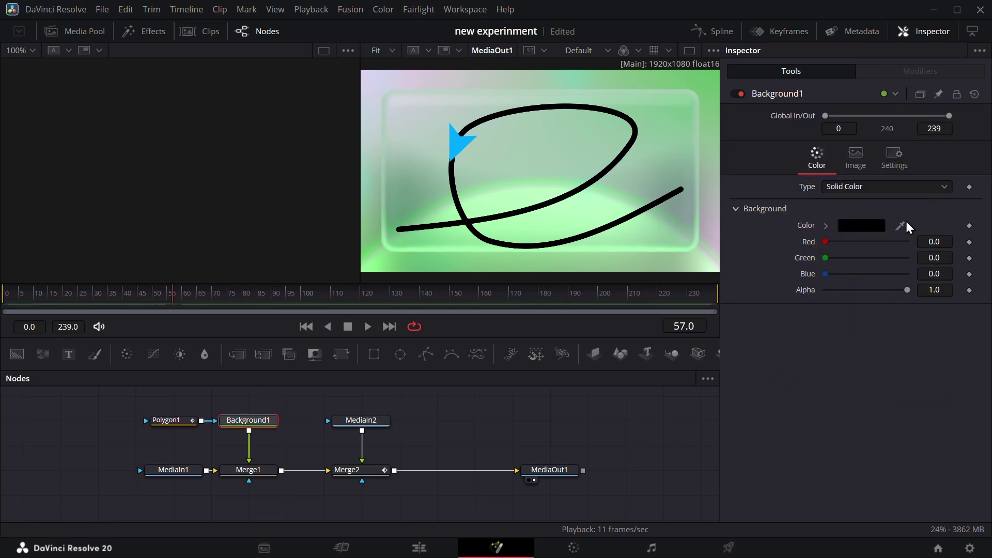
pyautogui.moveTo(901, 226); pyautogui.dragTo(460, 150)
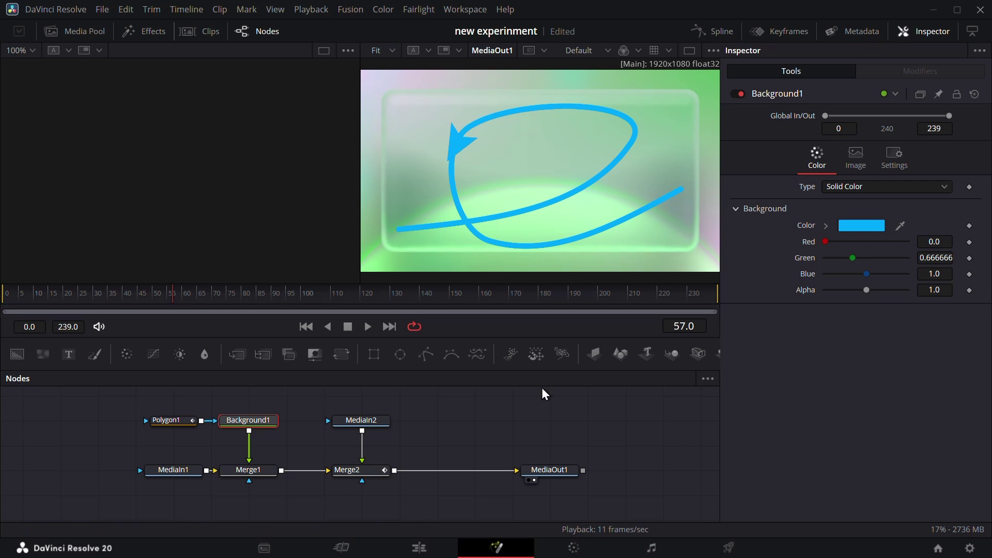
# Step: Make room before MediaOut1 and insert a Drop Shadow node after Merge2
pyautogui.moveTo(543, 471); pyautogui.dragTo(580, 470)
pyautogui.click(358, 471)
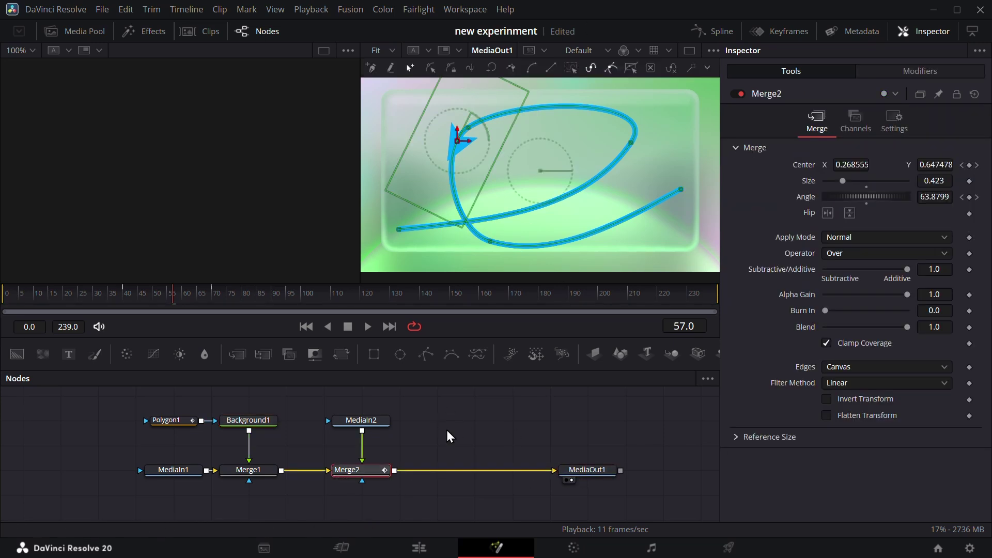
pyautogui.hotkey('shift', 'space')
pyautogui.write('drop')
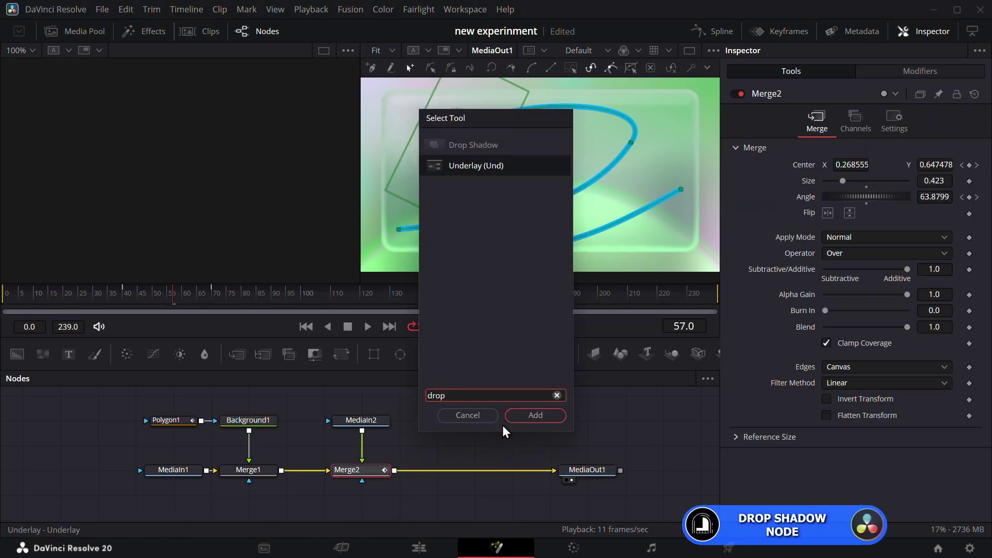
pyautogui.click(464, 146)
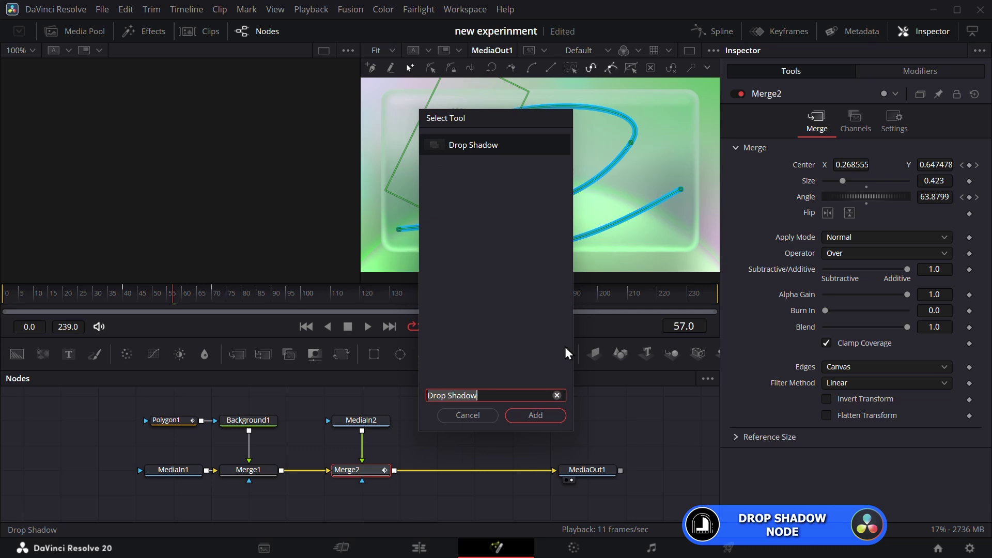
pyautogui.click(536, 416)
pyautogui.moveTo(450, 473); pyautogui.dragTo(487, 476)
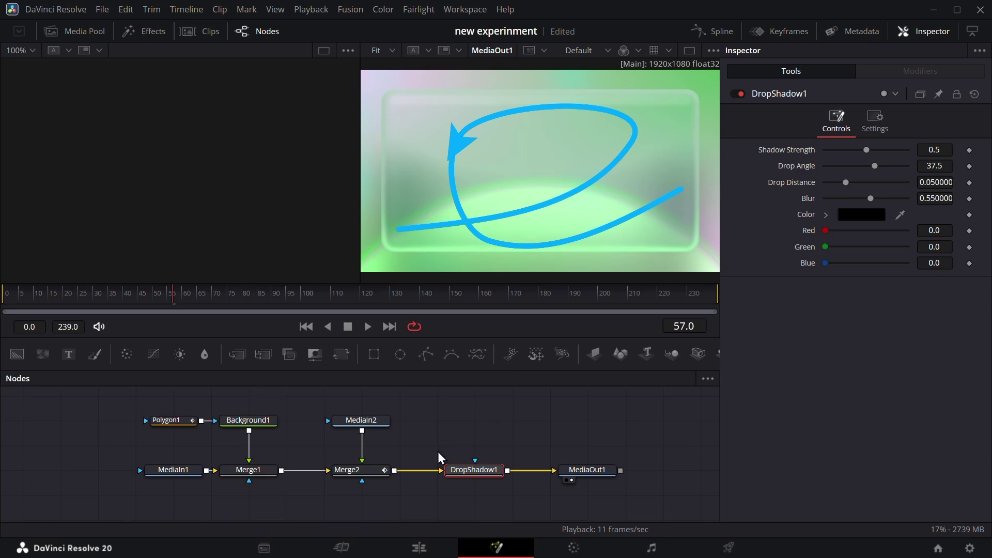
# Step: Insert a Color Corrector between DropShadow1 and MediaOut1, with Contrast 2.17 and Saturation 1.33
pyautogui.scroll(-1, 518, 179)
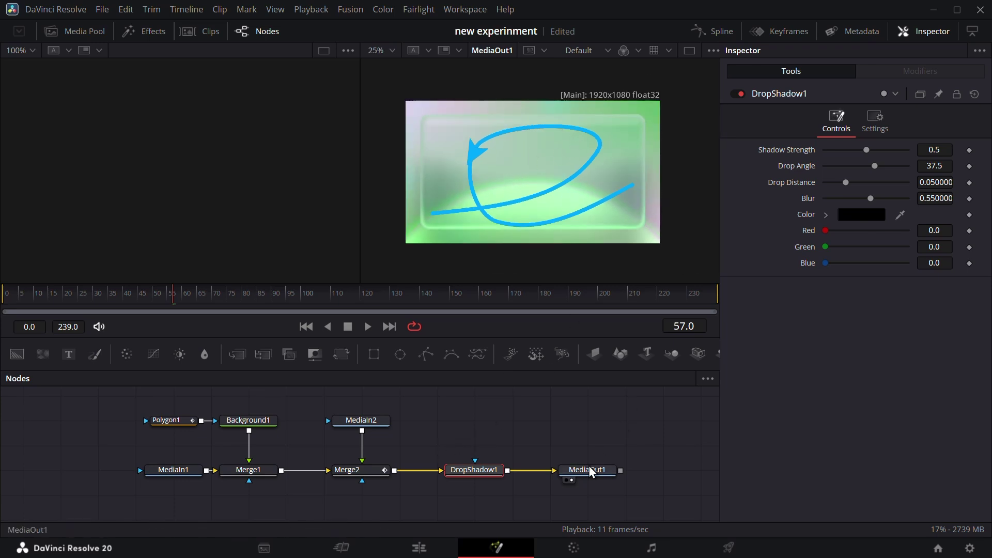
pyautogui.moveTo(520, 429); pyautogui.dragTo(403, 426)
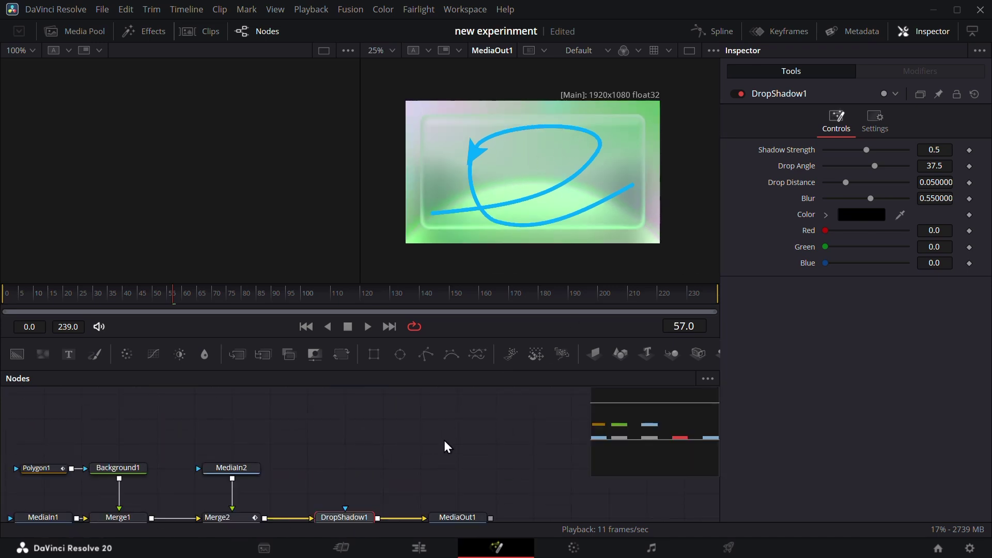
pyautogui.scroll(-1, 445, 448)
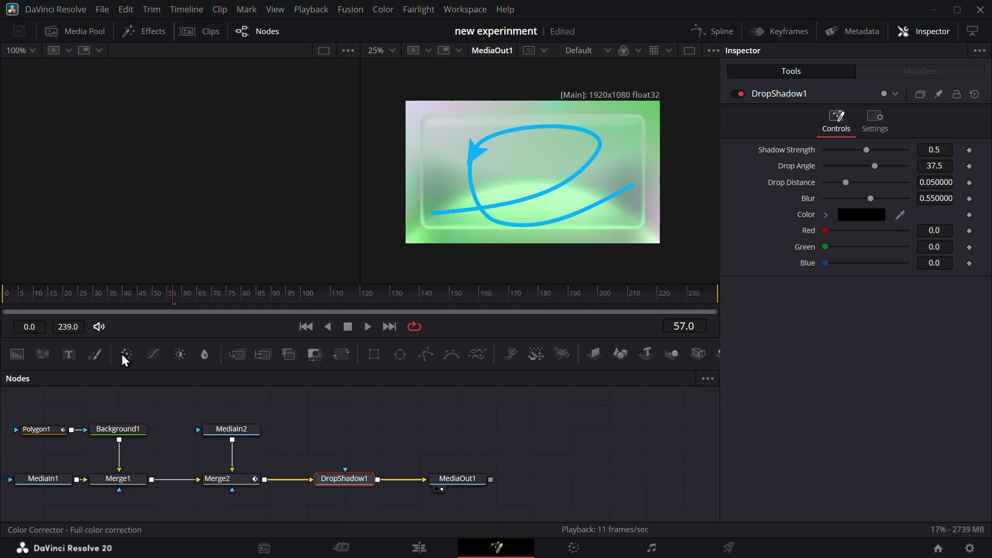
pyautogui.moveTo(123, 353); pyautogui.dragTo(401, 479)
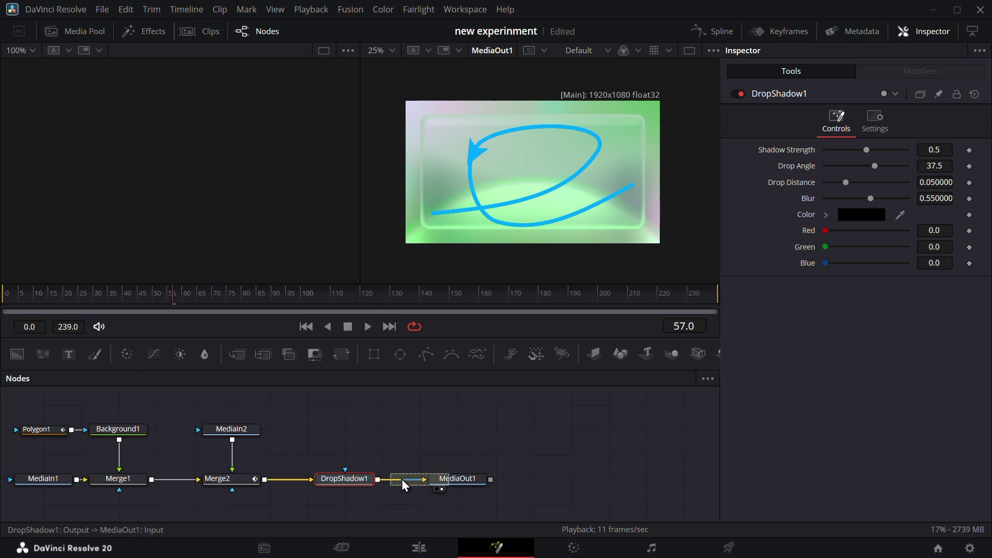
pyautogui.click(414, 482)
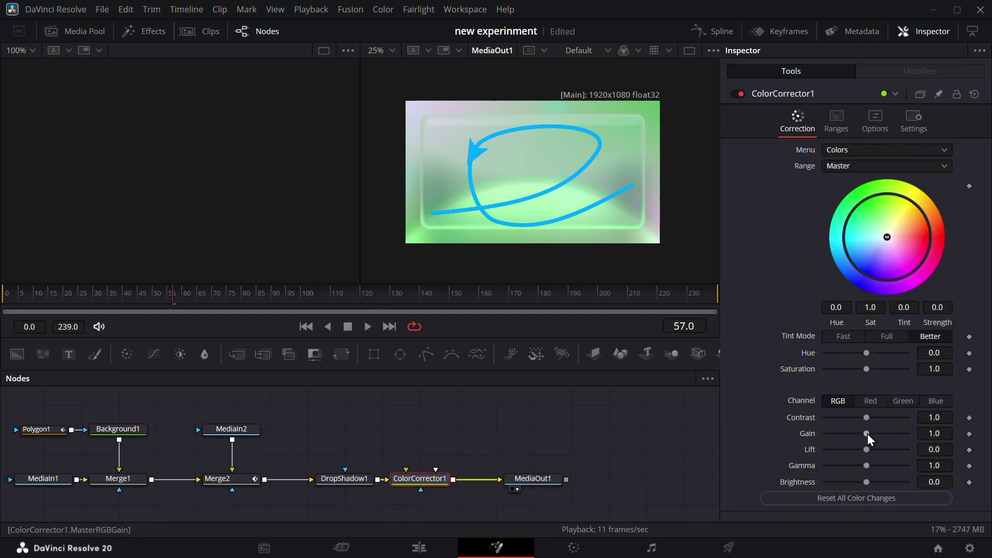
pyautogui.moveTo(866, 418); pyautogui.dragTo(891, 408)
pyautogui.moveTo(866, 369); pyautogui.dragTo(879, 370)
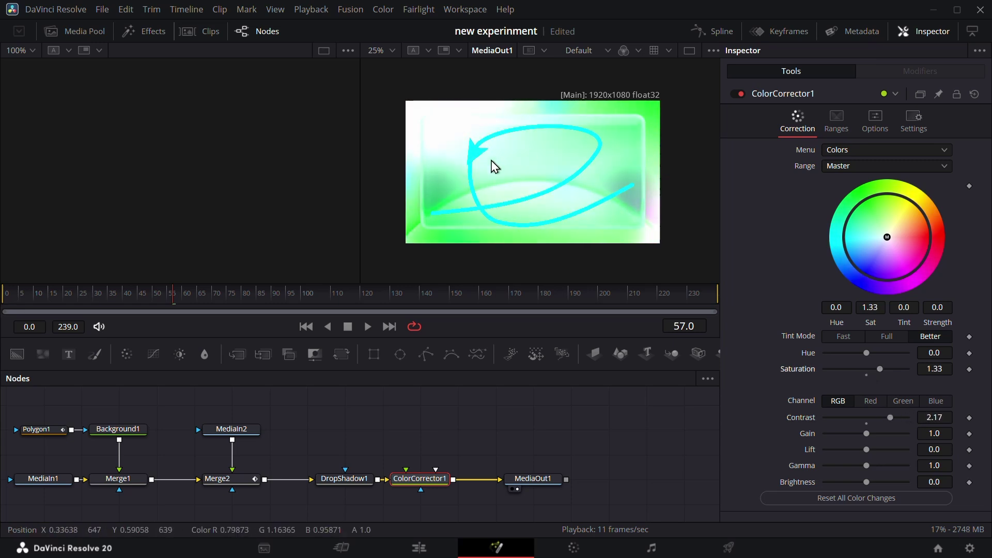
# Step: Disconnect MediaIn1 from Merge1 and feed Merge1 a new Background node with Alpha 0.0 instead
pyautogui.scroll(-2, 66, 440)
pyautogui.hscroll(-2, 66, 440)
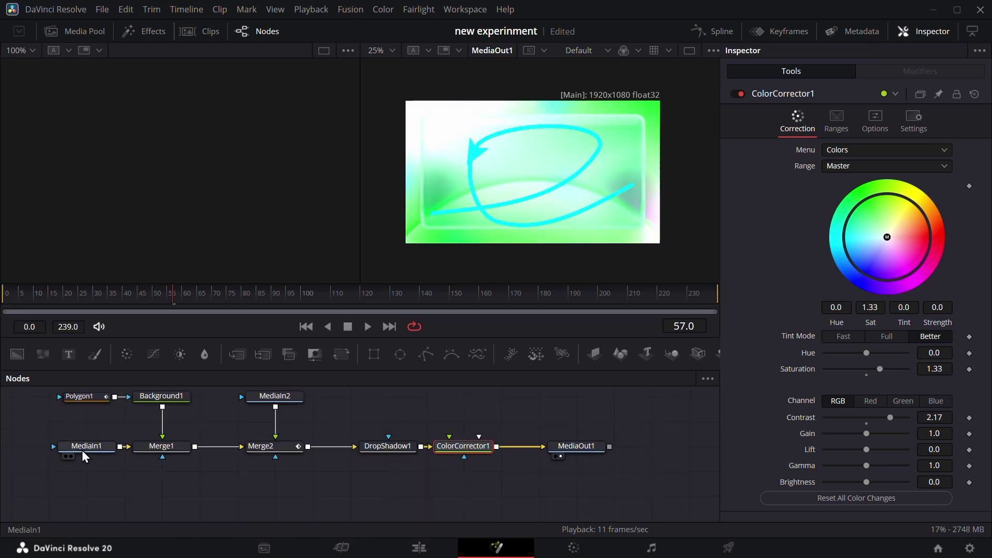
pyautogui.moveTo(83, 451); pyautogui.dragTo(77, 512)
pyautogui.click(88, 498)
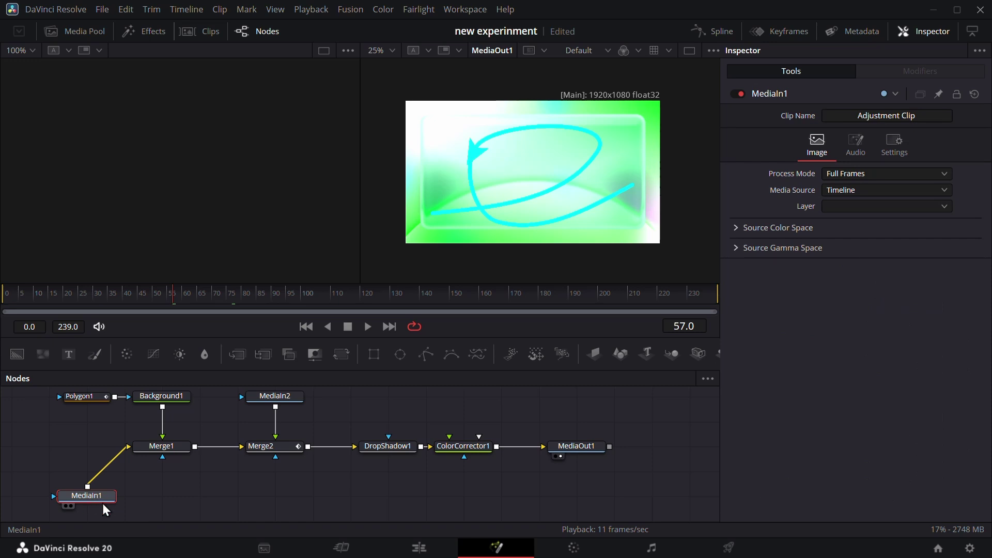
pyautogui.click(103, 471)
pyautogui.press('Delete')
pyautogui.moveTo(14, 352); pyautogui.dragTo(56, 445)
pyautogui.moveTo(83, 446); pyautogui.dragTo(142, 448)
pyautogui.moveTo(907, 289); pyautogui.dragTo(824, 291)
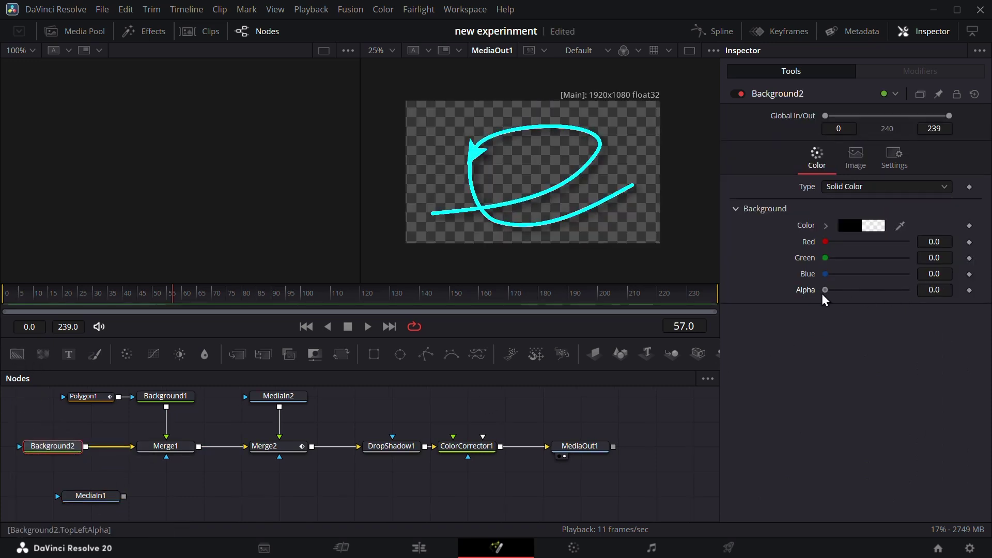
# Step: Tint the arrow and line magenta with ColorCorrector1's color wheel at a strength of 0.6773
pyautogui.scroll(4, 548, 200)
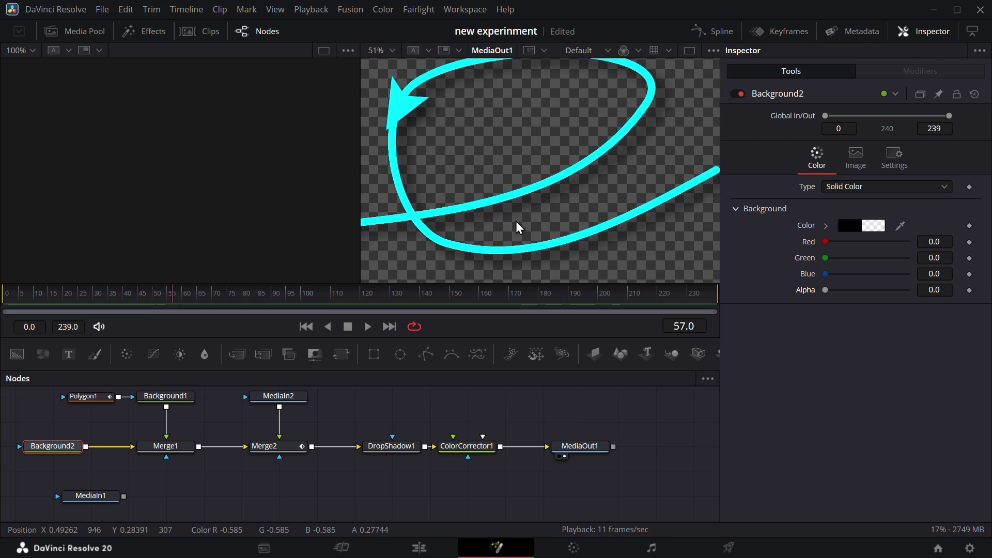
pyautogui.click(472, 447)
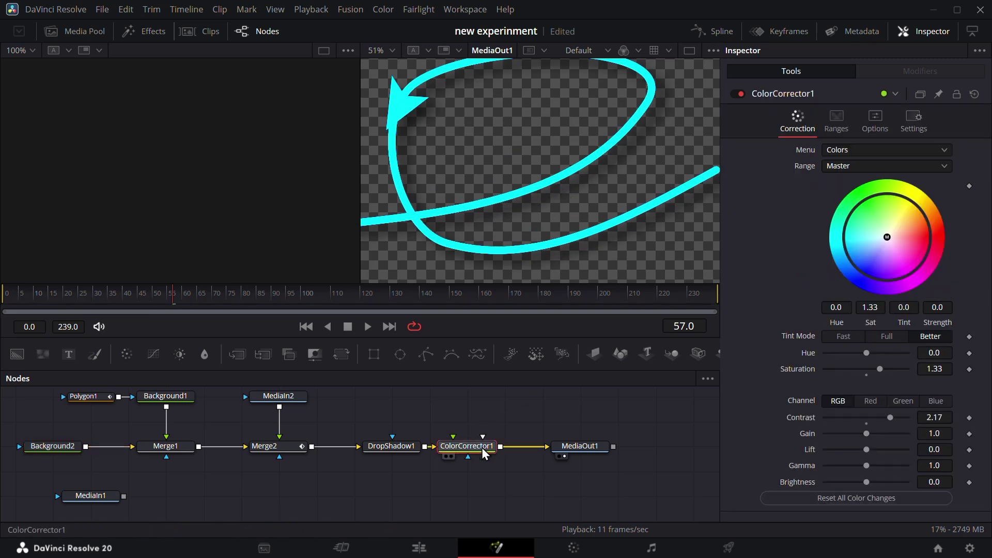
pyautogui.moveTo(858, 245)
pyautogui.mouseDown()
pyautogui.moveTo(887, 256)
pyautogui.moveTo(912, 209)
pyautogui.moveTo(934, 249)
pyautogui.moveTo(879, 240)
pyautogui.moveTo(866, 262)
pyautogui.moveTo(889, 271)
pyautogui.moveTo(914, 260)
pyautogui.mouseUp()
pyautogui.scroll(-2, 477, 261)
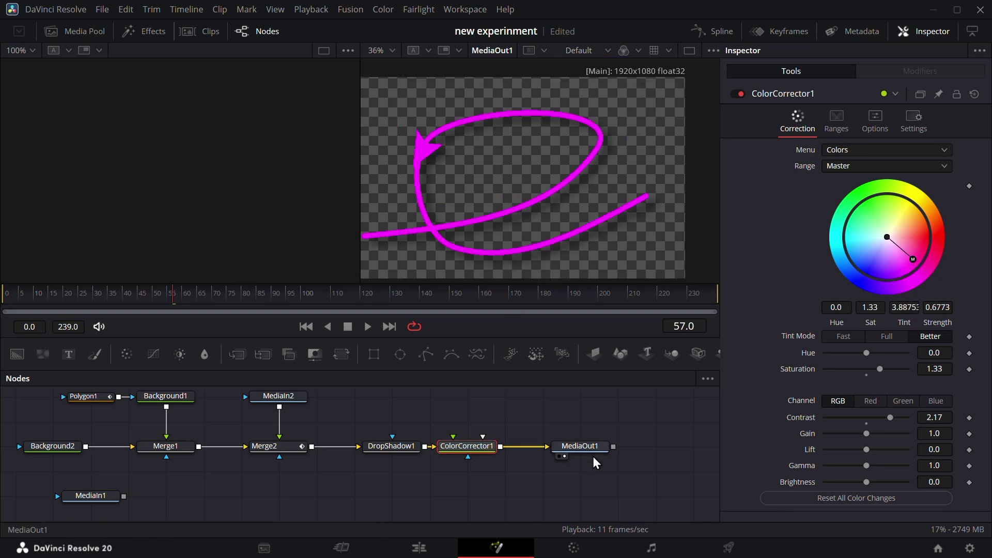
# Step: Connect MediaIn1 directly to MediaOut1 and merge ColorCorrector1's output over that connection
pyautogui.scroll(-3, 593, 457)
pyautogui.scroll(3, 559, 460)
pyautogui.moveTo(534, 461); pyautogui.dragTo(536, 462)
pyautogui.moveTo(568, 440); pyautogui.dragTo(582, 489)
pyautogui.moveTo(125, 489); pyautogui.dragTo(579, 497)
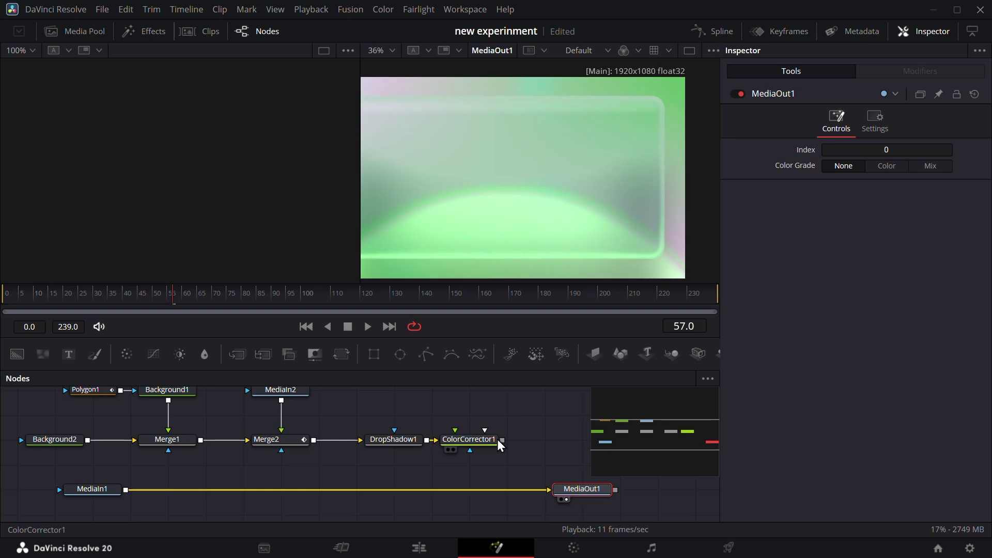
pyautogui.moveTo(503, 444); pyautogui.dragTo(506, 454)
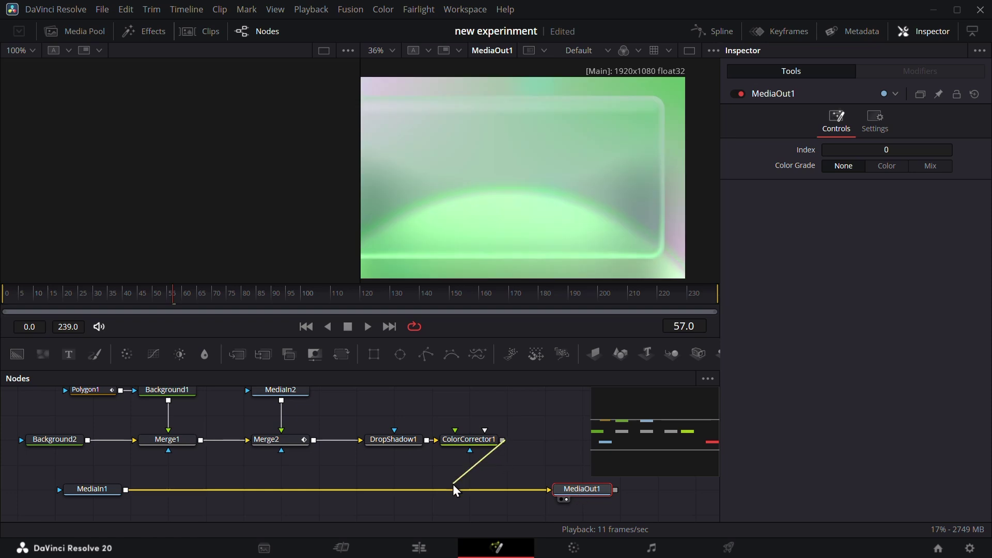
pyautogui.moveTo(455, 490); pyautogui.dragTo(127, 491)
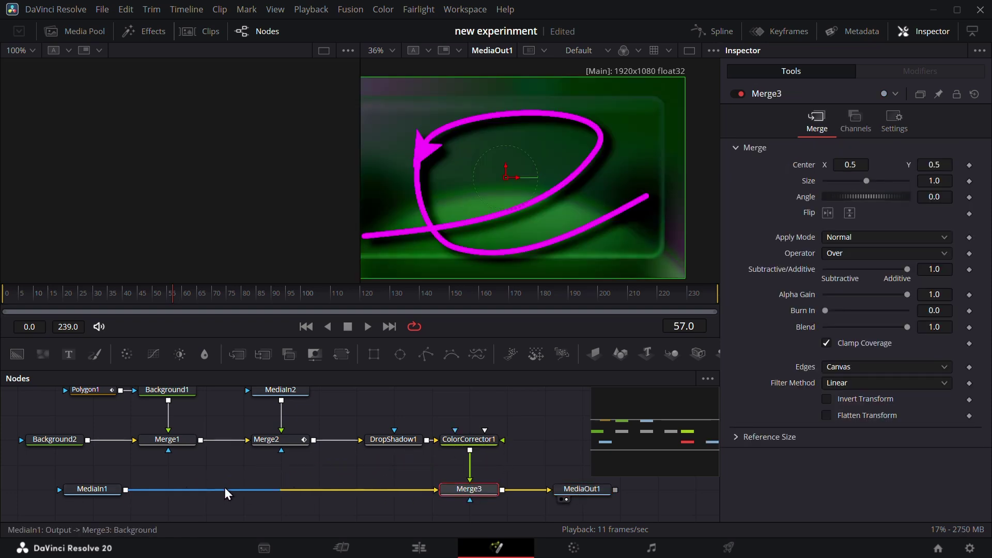
# Step: Enable Pre-Divide / Post-Multiply in ColorCorrector1's options and return to its correction controls
pyautogui.click(477, 443)
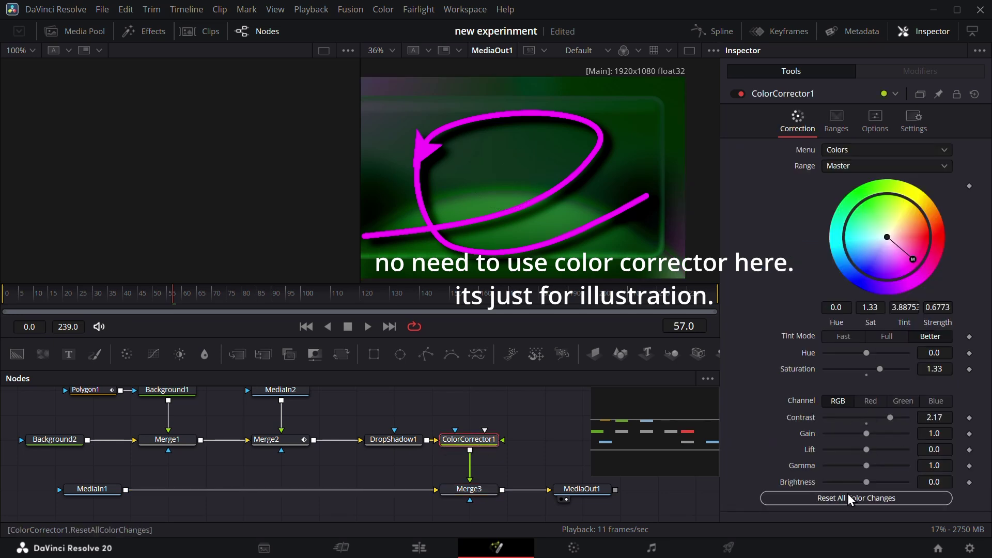
pyautogui.click(832, 127)
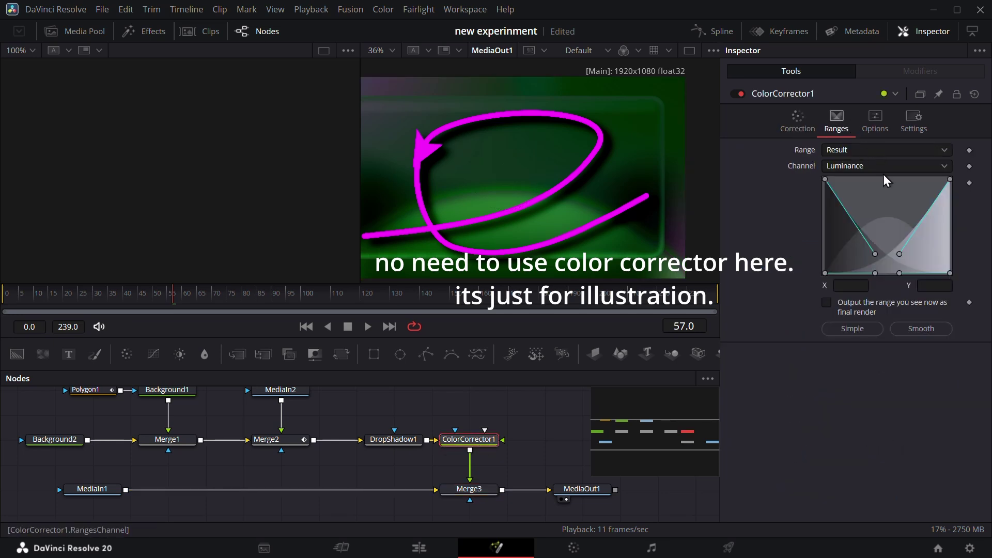
pyautogui.click(874, 119)
pyautogui.click(826, 149)
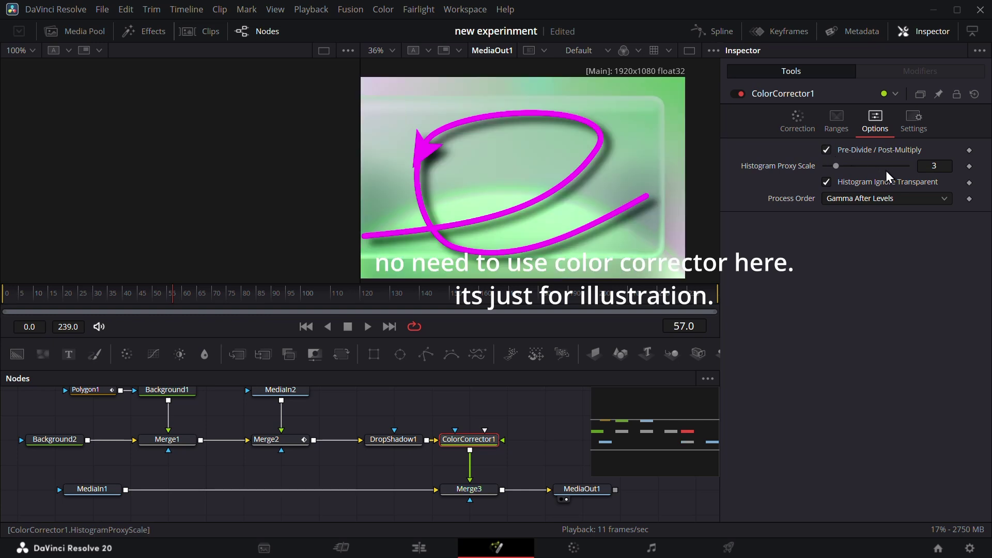
pyautogui.click(797, 127)
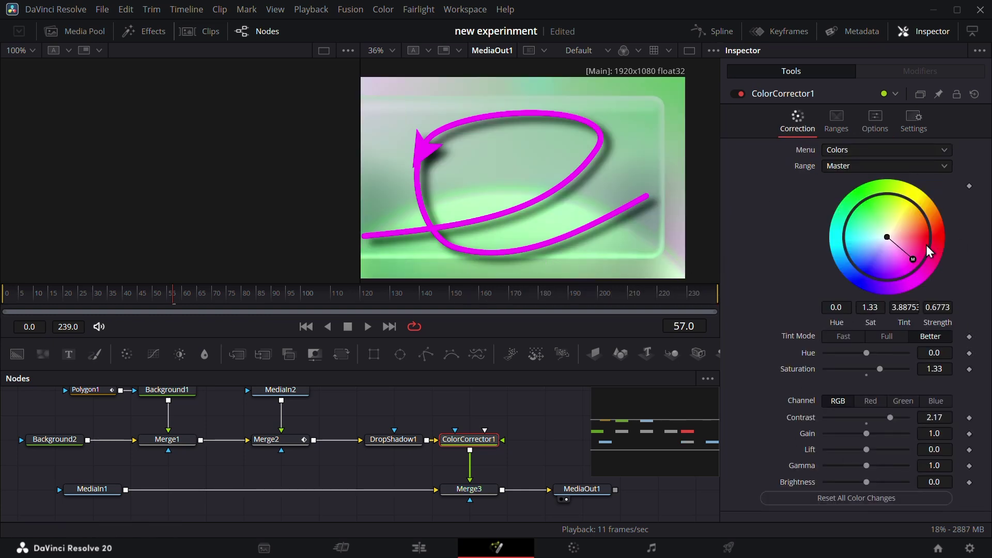
# Step: Shift ColorCorrector1's tint to red at strength 1.0 and delete the node
pyautogui.moveTo(916, 258)
pyautogui.mouseDown()
pyautogui.moveTo(927, 242)
pyautogui.moveTo(922, 218)
pyautogui.moveTo(895, 256)
pyautogui.moveTo(928, 250)
pyautogui.mouseUp()
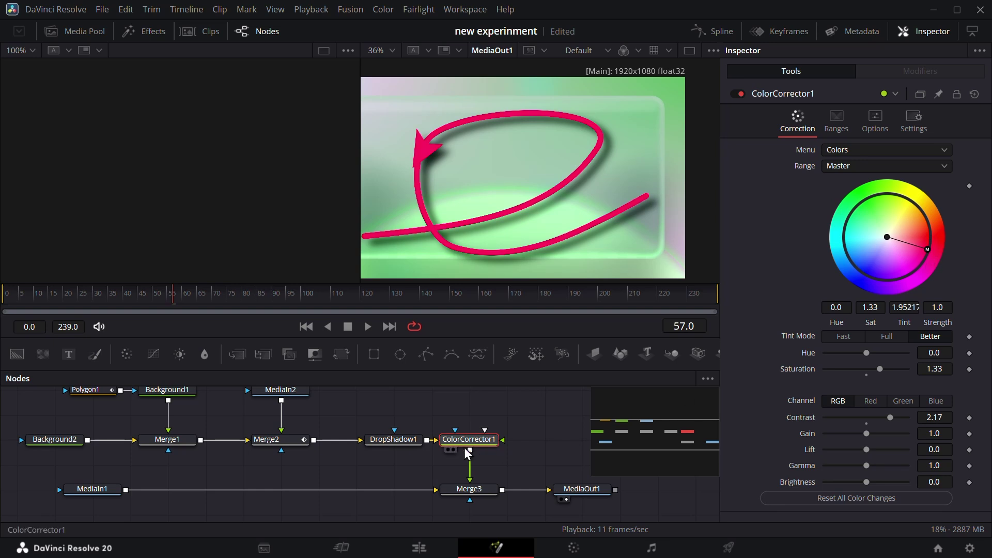
pyautogui.press('Delete')
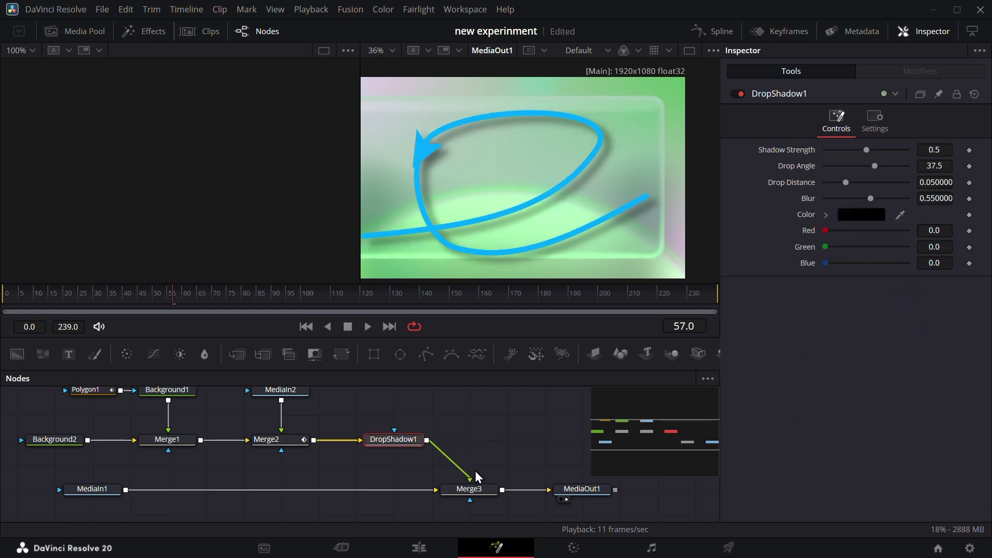
# Step: Set DropShadow1's Shadow Strength to 0.591 and Drop Angle to 103.0, checking the shadow at frame 45
pyautogui.scroll(-2, 374, 441)
pyautogui.moveTo(111, 391); pyautogui.dragTo(431, 408)
pyautogui.moveTo(869, 151); pyautogui.dragTo(877, 152)
pyautogui.moveTo(877, 165)
pyautogui.mouseDown()
pyautogui.moveTo(863, 166)
pyautogui.moveTo(894, 166)
pyautogui.mouseUp()
pyautogui.moveTo(186, 295); pyautogui.dragTo(137, 295)
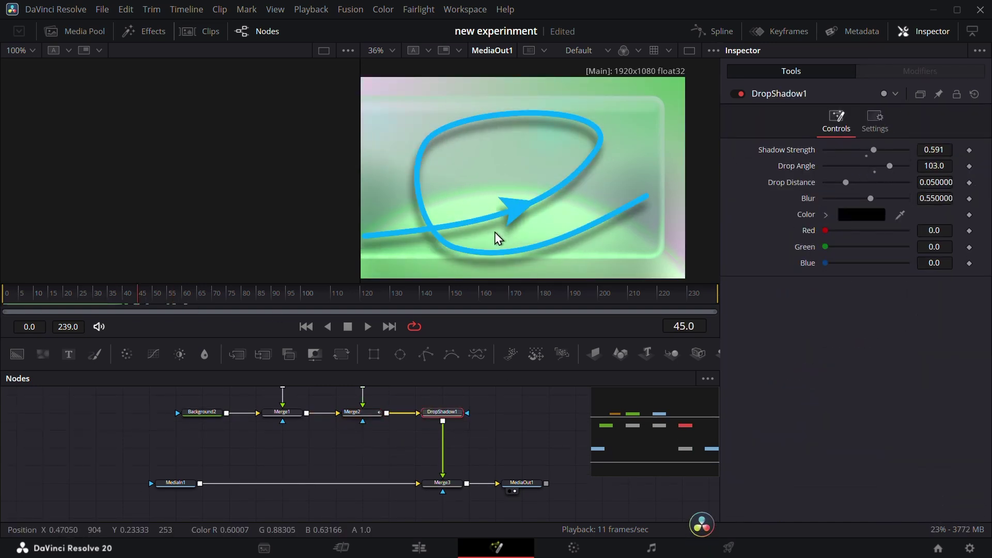
# Step: Add a Soft Glow node after DropShadow1 and lower its Gain to 0.669
pyautogui.hotkey('ctrl', 'f')
pyautogui.hotkey('shift', 'space')
pyautogui.write('soft')
pyautogui.click(537, 413)
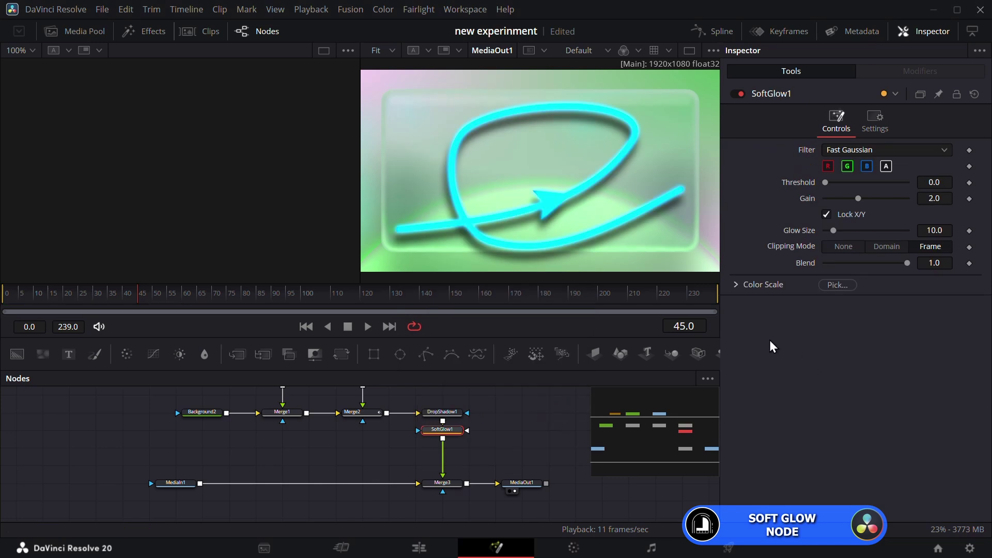
pyautogui.moveTo(857, 198); pyautogui.dragTo(836, 201)
# Step: Go to frame 70 and reduce Polygon1's Length to its minimum
pyautogui.click(212, 303)
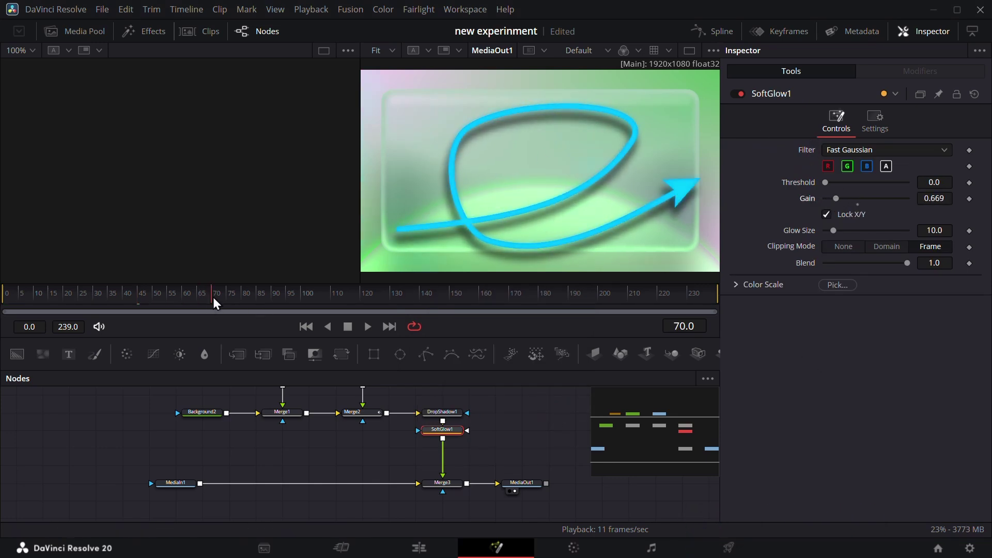
pyautogui.click(207, 301)
pyautogui.scroll(2, 232, 413)
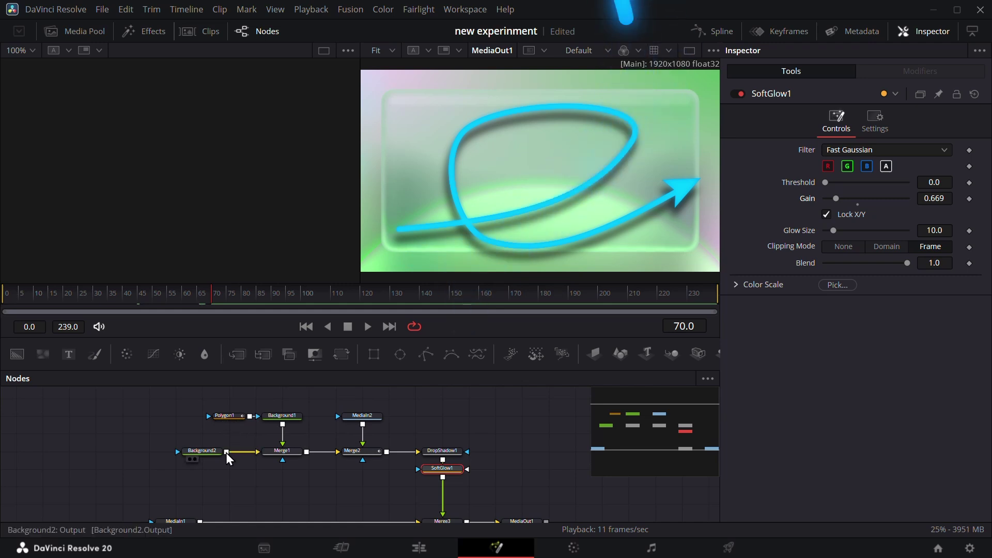
pyautogui.click(224, 415)
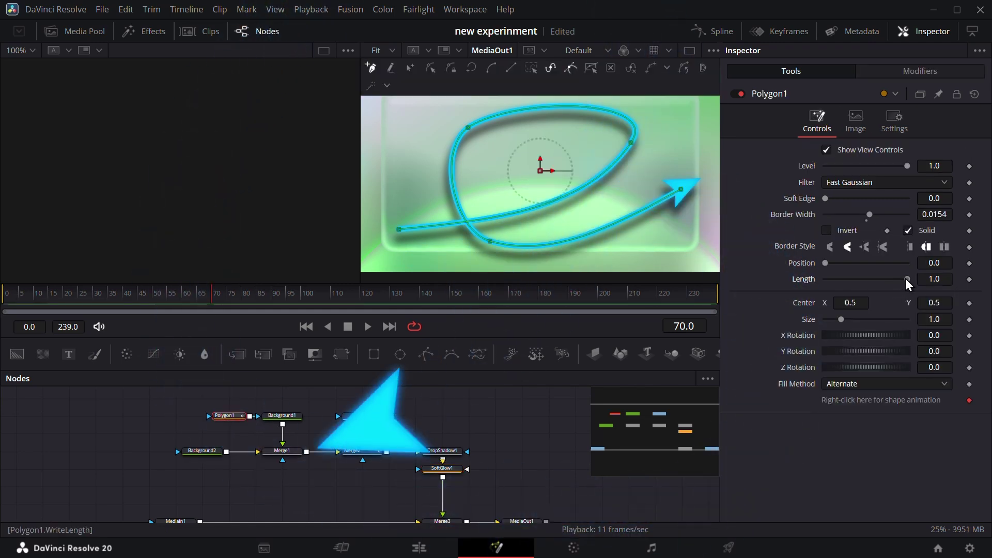
pyautogui.moveTo(907, 279); pyautogui.dragTo(817, 284)
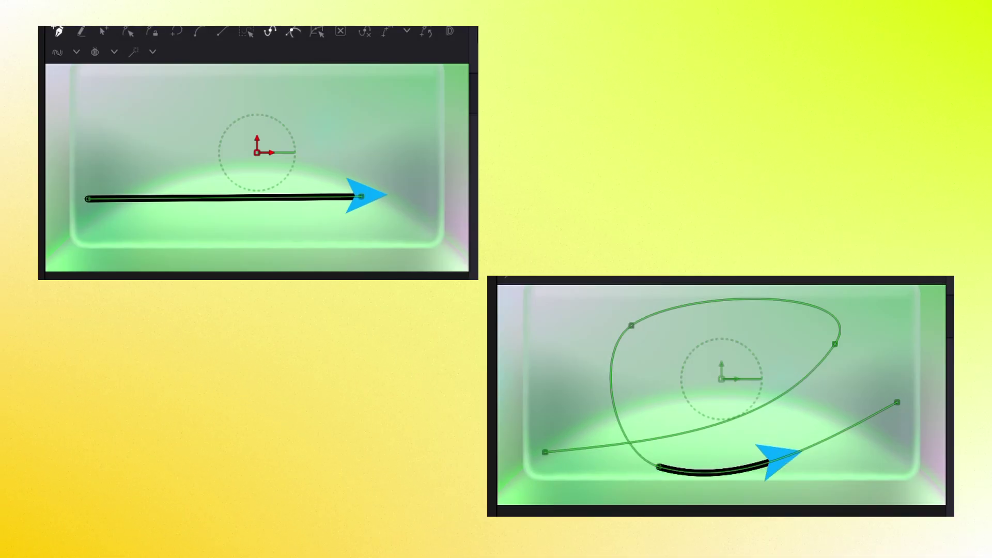